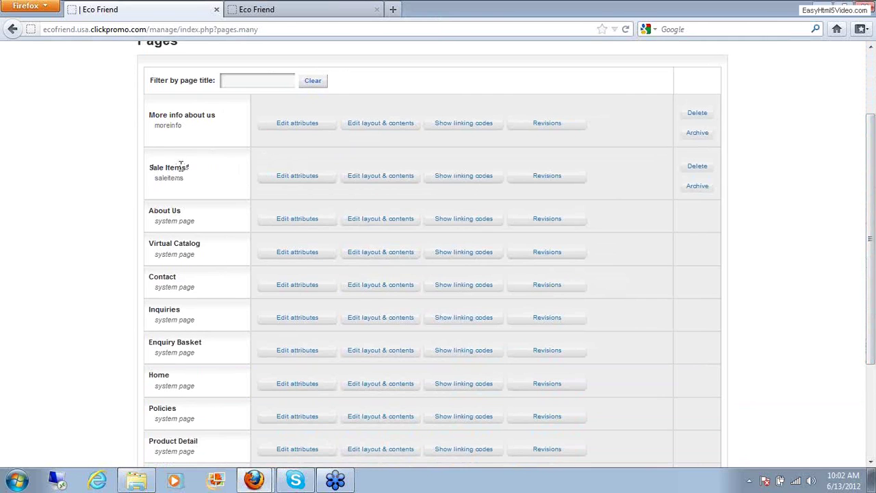
Start a new page for the site and set its page title to "Donations"
{"action": "scroll", "coordinate": [164, 193], "scroll_direction": "up", "scroll_amount": 1}
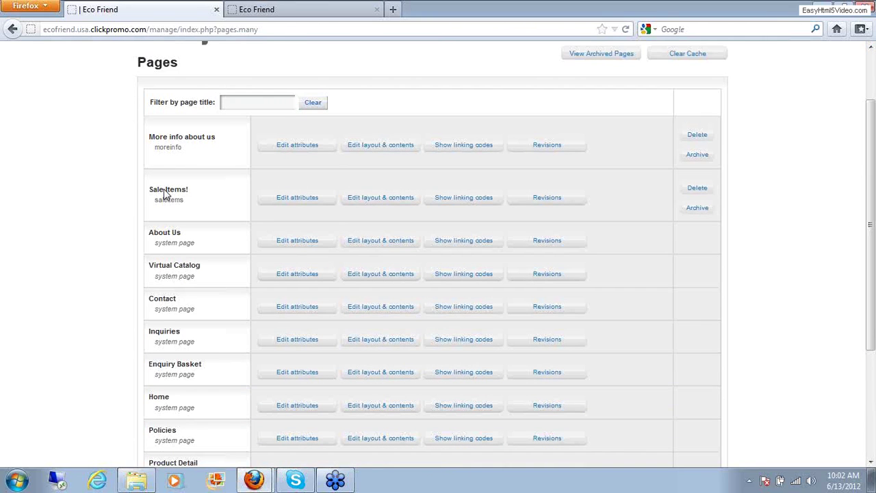
{"action": "scroll", "coordinate": [165, 194], "scroll_direction": "up", "scroll_amount": 3}
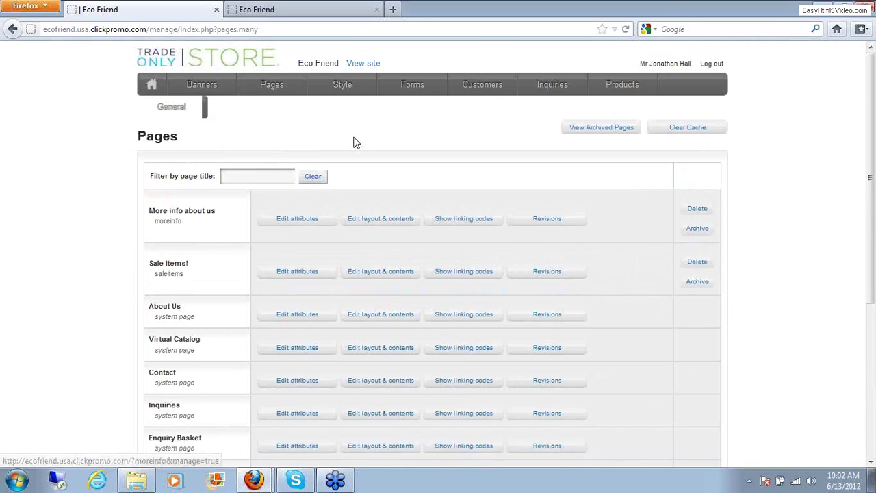
{"action": "mouse_move", "coordinate": [287, 93]}
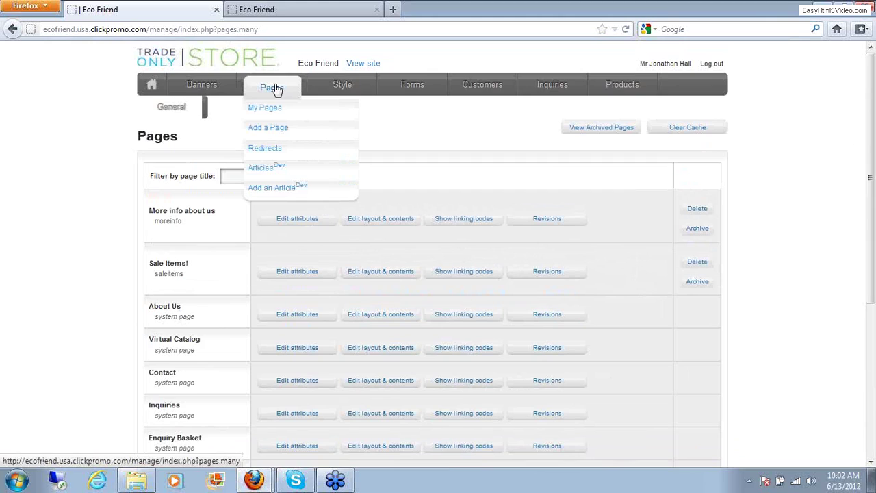
{"action": "left_click", "coordinate": [271, 131]}
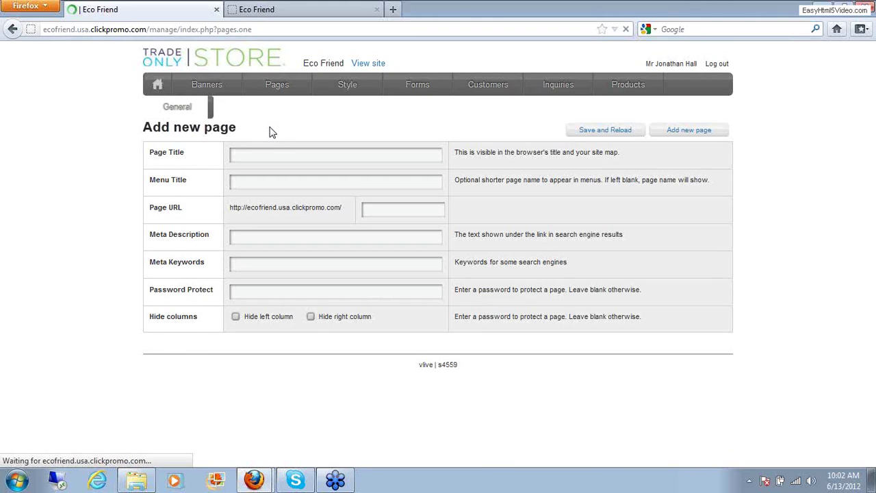
{"action": "left_click", "coordinate": [267, 154]}
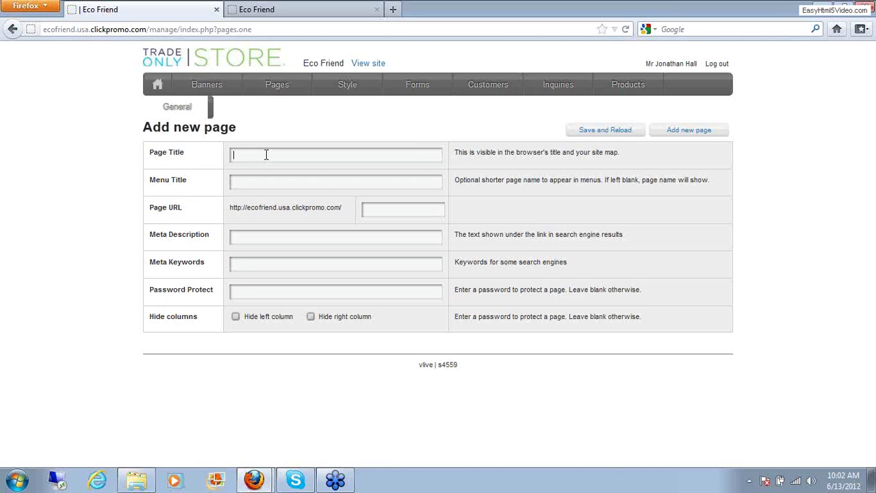
{"action": "type", "text": "DOn"}
{"action": "key", "text": "BackSpace"}
{"action": "key", "text": "BackSpace"}
{"action": "key", "text": "BackSpace"}
{"action": "type", "text": "dONATIONS"}
{"action": "key", "text": "BackSpace"}
{"action": "key", "text": "BackSpace"}
{"action": "key", "text": "BackSpace"}
{"action": "key", "text": "BackSpace"}
{"action": "key", "text": "BackSpace"}
{"action": "key", "text": "BackSpace"}
{"action": "key", "text": "BackSpace"}
{"action": "key", "text": "BackSpace"}
{"action": "key", "text": "BackSpace"}
{"action": "type", "text": "Donations"}
Set the new page's URL ending to "donations", leaving the optional menu title blank
{"action": "left_click", "coordinate": [273, 181]}
{"action": "left_click", "coordinate": [273, 181]}
{"action": "left_click", "coordinate": [378, 209]}
{"action": "type", "text": "donat"}
{"action": "type", "text": "ions"}
Enter "donations, contributions, funding" as the new page's meta keywords
{"action": "type", "text": "dona"}
{"action": "type", "text": "tions"}
{"action": "type", "text": ". con"}
{"action": "type", "text": "trib"}
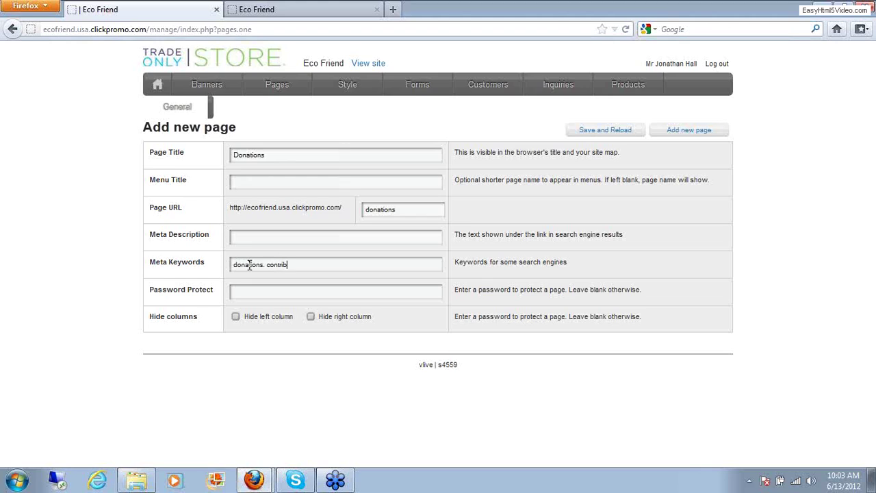
{"action": "type", "text": "utions"}
{"action": "type", "text": "."}
{"action": "type", "text": " fundinf"}
{"action": "key", "text": "BackSpace"}
{"action": "type", "text": "g"}
Set the meta description to "Donations" and save the new page
{"action": "left_click", "coordinate": [248, 236]}
{"action": "type", "text": "Donations"}
{"action": "left_click", "coordinate": [696, 136]}
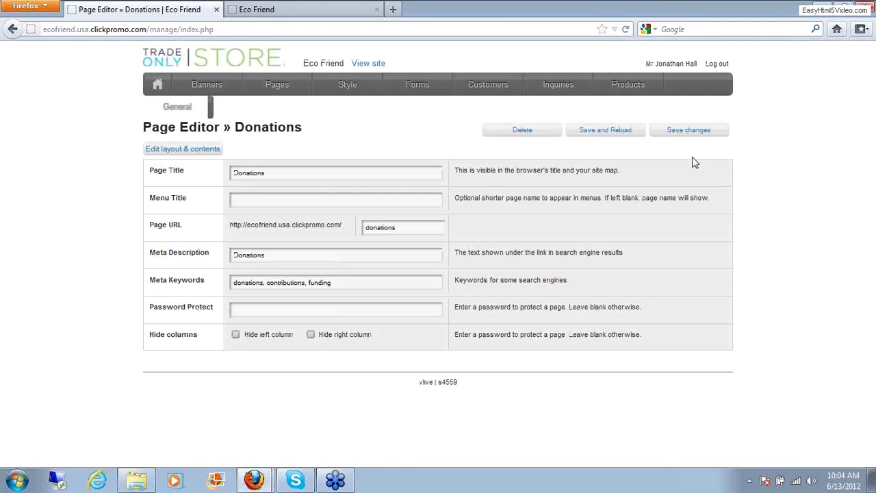
{"action": "left_click", "coordinate": [688, 137]}
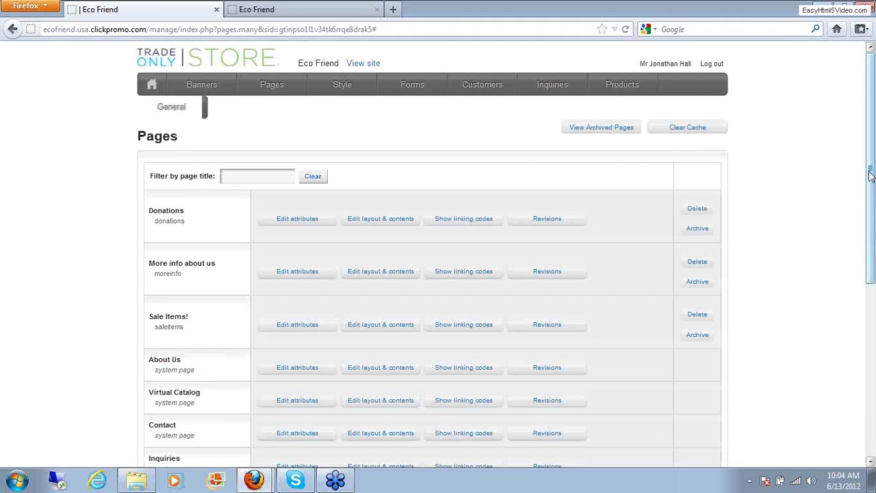
Look over the updated page list and the navigation bar on the live site
{"action": "left_click_drag", "start_coordinate": [870, 175], "coordinate": [867, 177]}
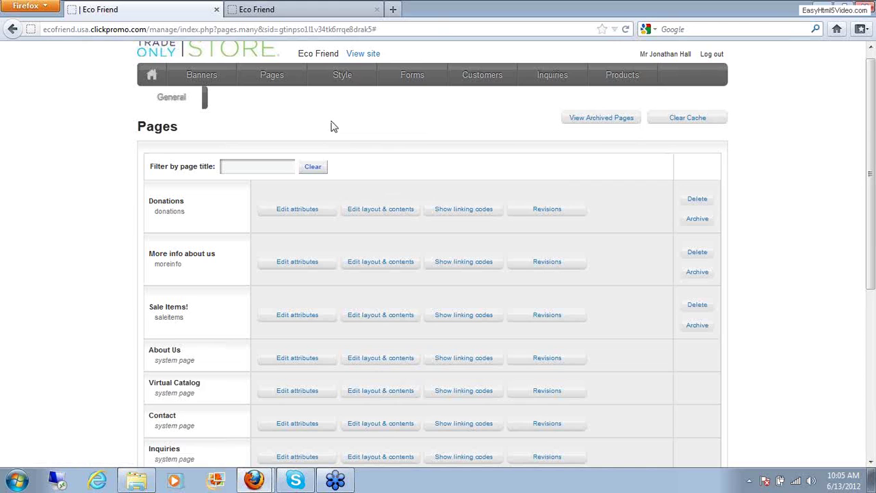
{"action": "left_click", "coordinate": [311, 10]}
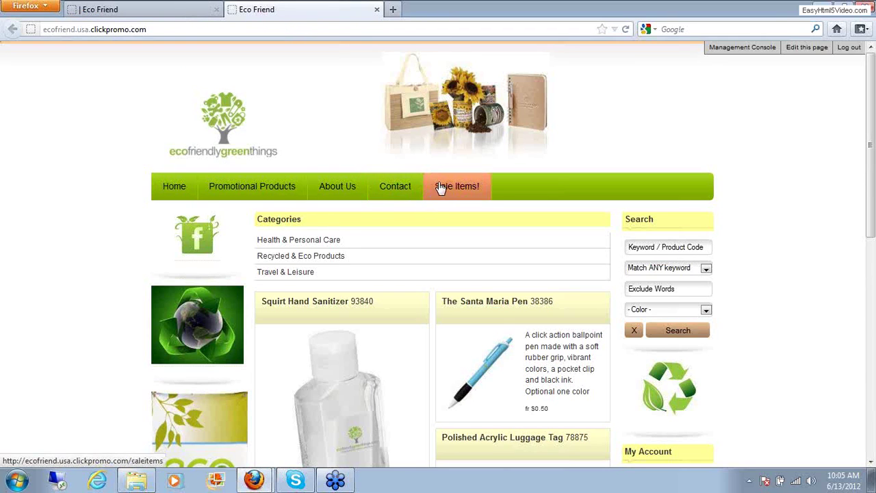
{"action": "left_click", "coordinate": [136, 9]}
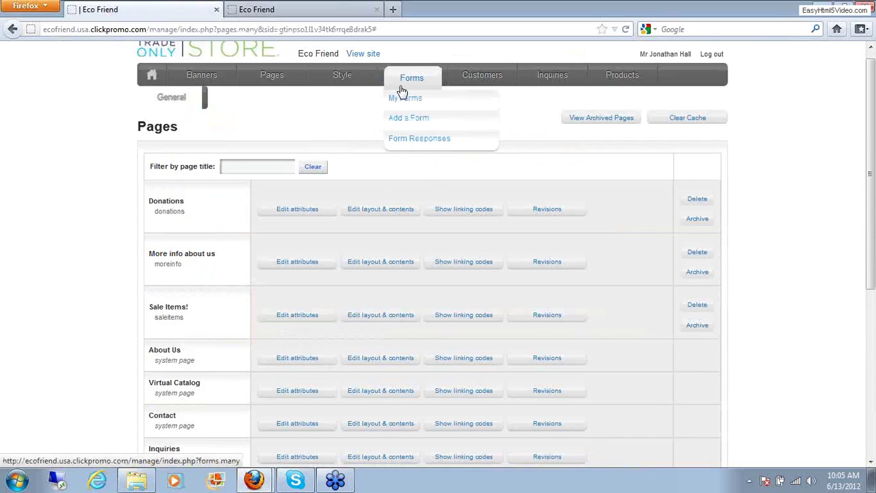
In the site's overall layout, add the Donations page to the main navigation bar's bookmarks
{"action": "mouse_move", "coordinate": [345, 80]}
{"action": "left_click", "coordinate": [343, 103]}
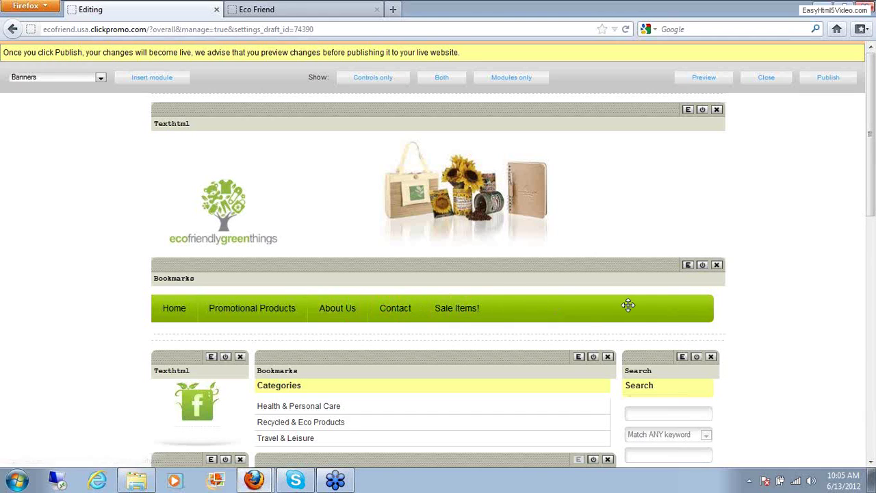
{"action": "left_click", "coordinate": [689, 265]}
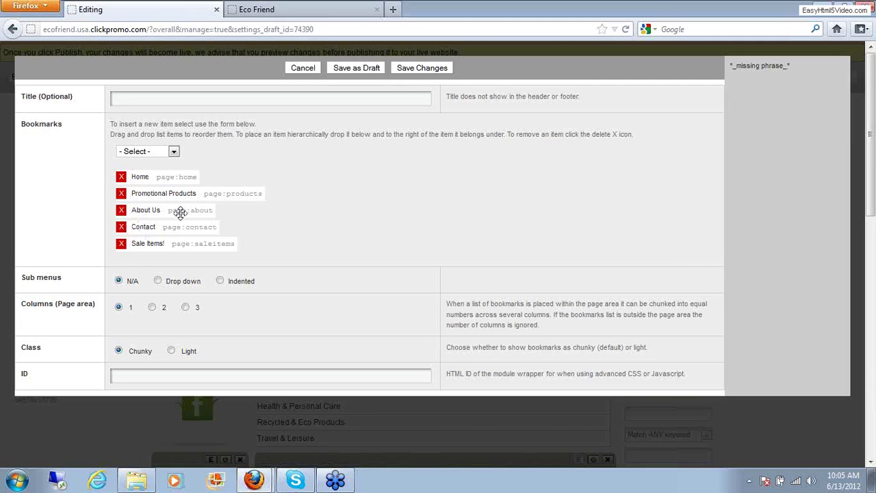
{"action": "left_click", "coordinate": [174, 151]}
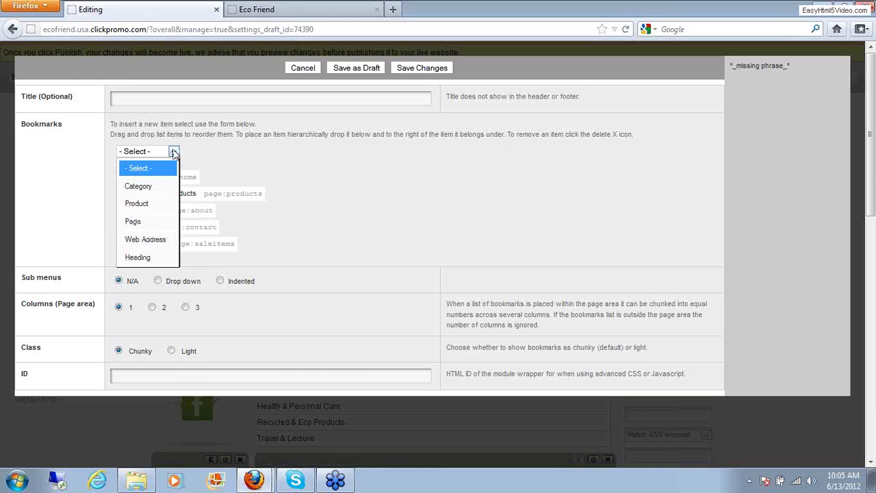
{"action": "left_click", "coordinate": [151, 219]}
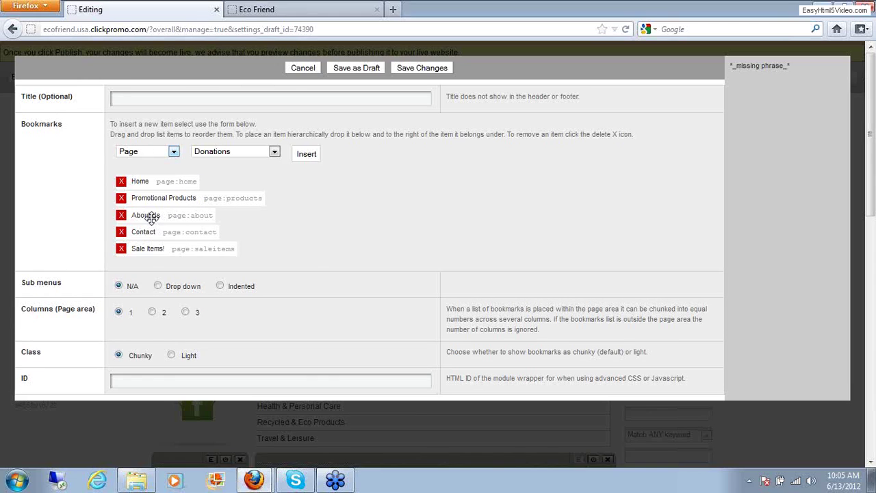
{"action": "left_click", "coordinate": [274, 152]}
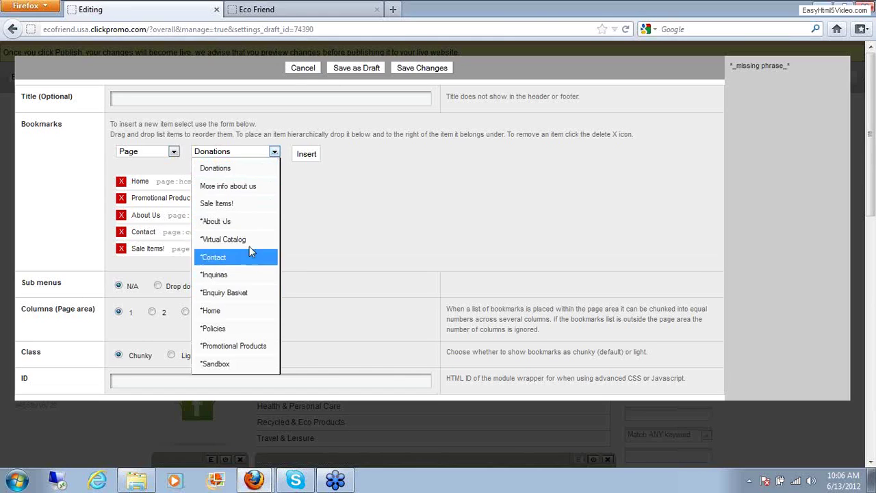
{"action": "left_click", "coordinate": [288, 152]}
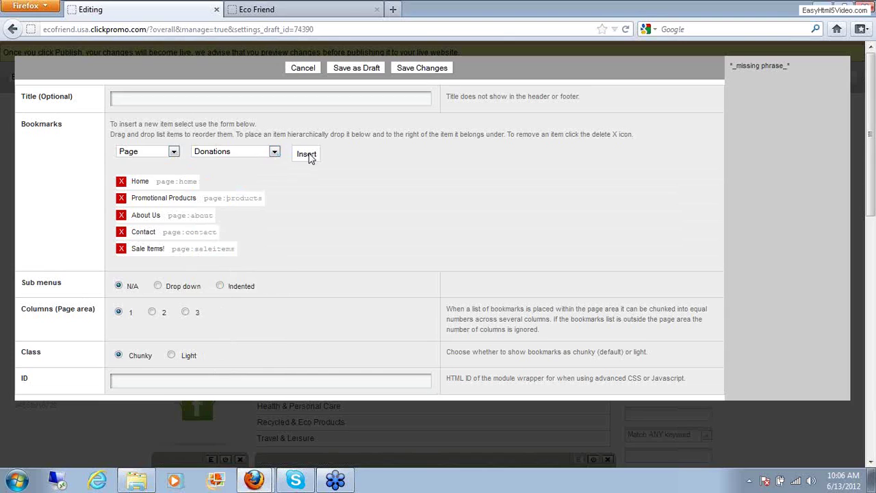
{"action": "left_click", "coordinate": [306, 154]}
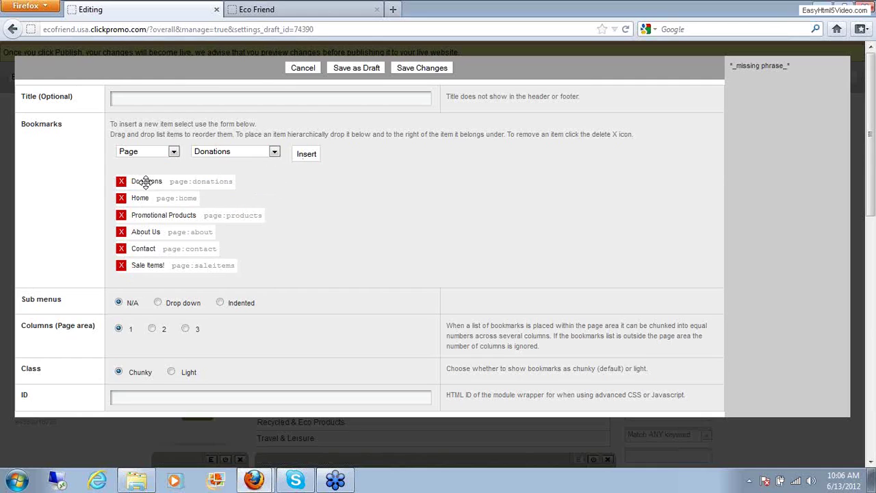
Place the Donations bookmark between About Us and Contact, then save and publish the layout
{"action": "left_click_drag", "start_coordinate": [146, 182], "coordinate": [180, 219]}
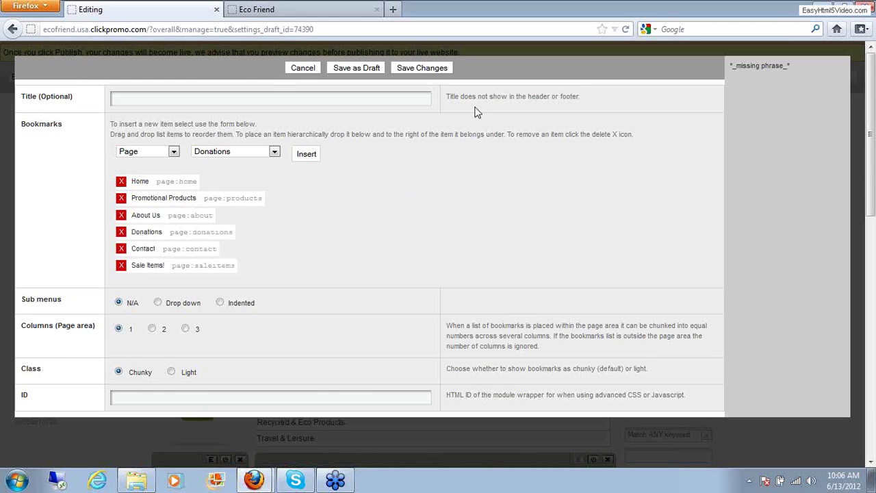
{"action": "left_click", "coordinate": [409, 68]}
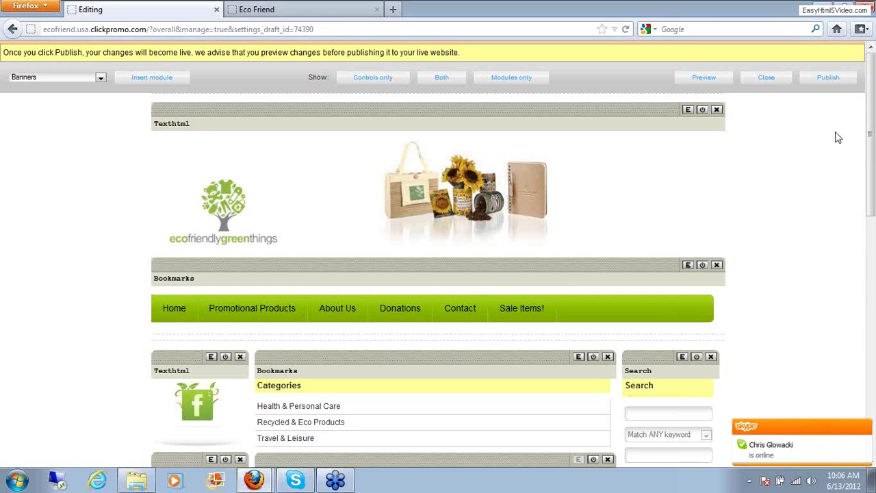
{"action": "left_click", "coordinate": [828, 79]}
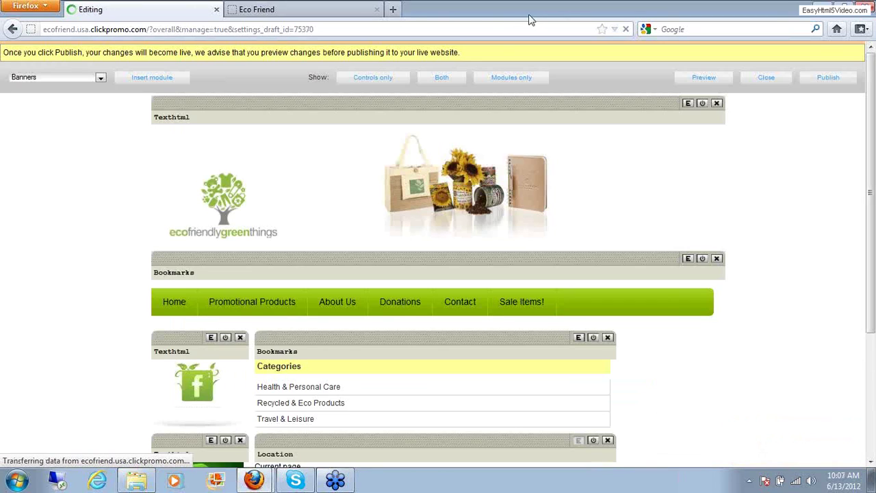
Reload the live site to check its navigation bar, and return to the layout editor
{"action": "left_click", "coordinate": [326, 14]}
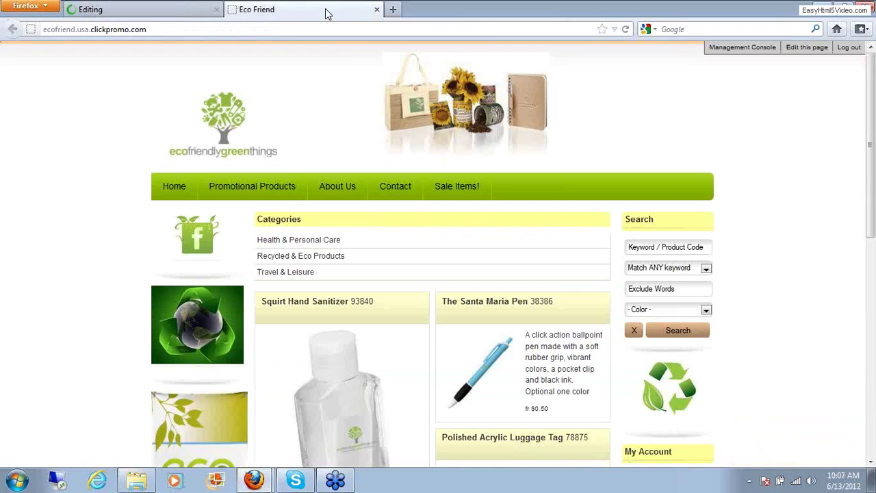
{"action": "left_click", "coordinate": [626, 29]}
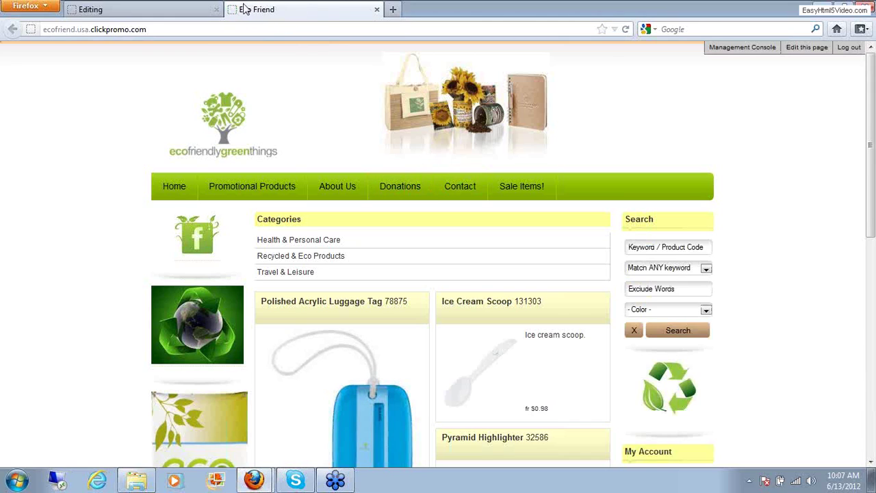
{"action": "left_click", "coordinate": [175, 12]}
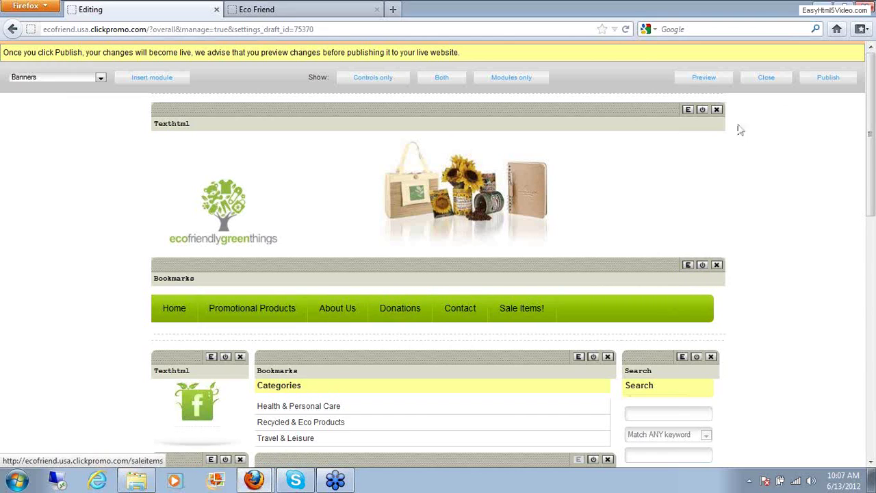
Open the Donations page's layout and replace its placeholder text with "Please Contact Us for donation Information"
{"action": "left_click", "coordinate": [767, 77]}
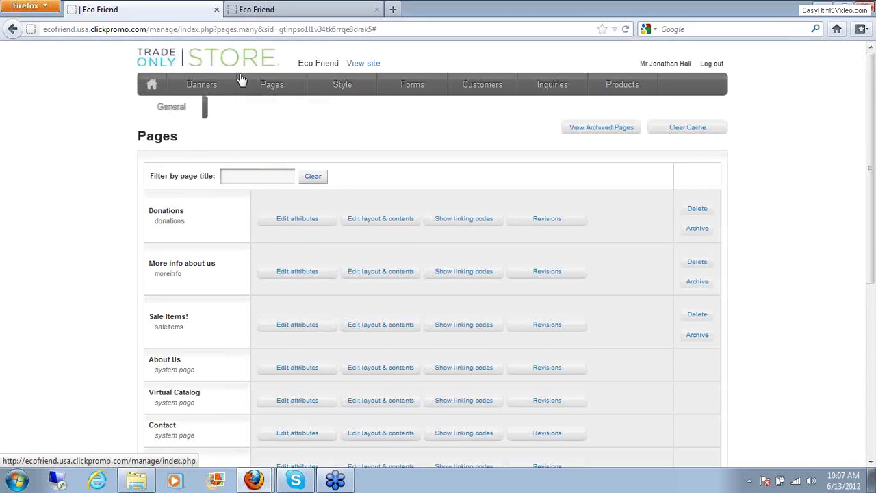
{"action": "left_click", "coordinate": [386, 221]}
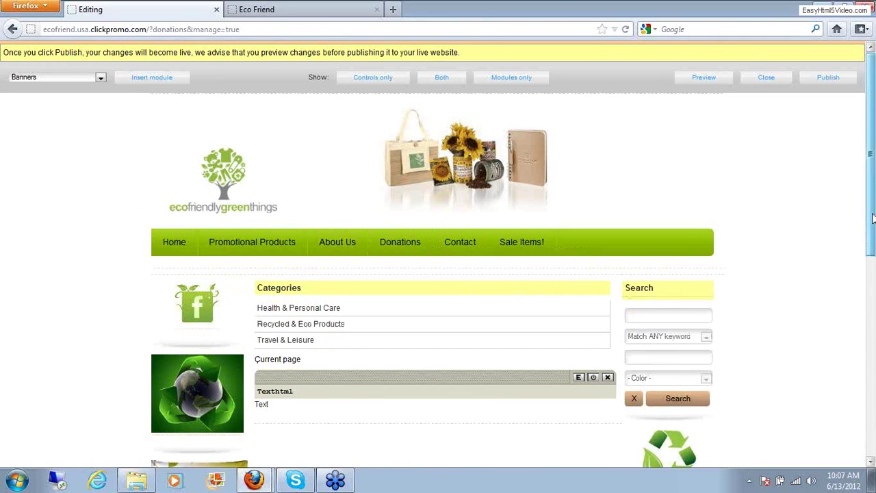
{"action": "left_click_drag", "start_coordinate": [873, 240], "coordinate": [873, 271]}
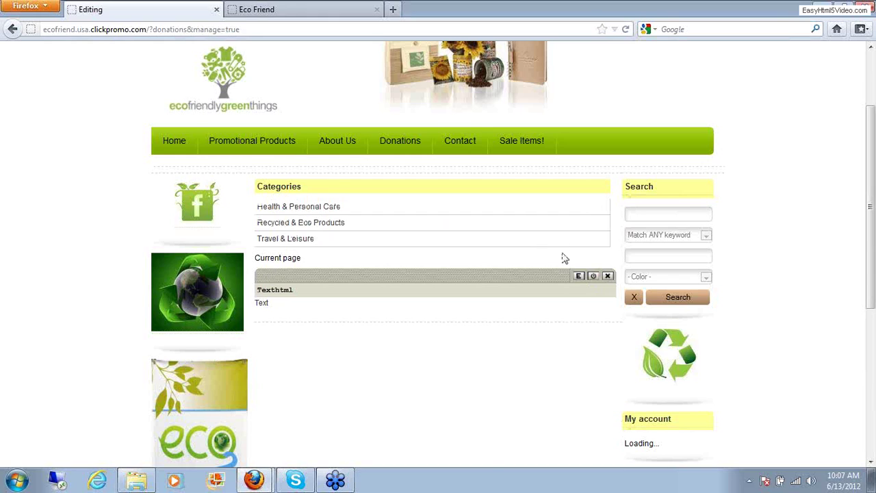
{"action": "left_click", "coordinate": [459, 415]}
{"action": "left_click", "coordinate": [577, 276]}
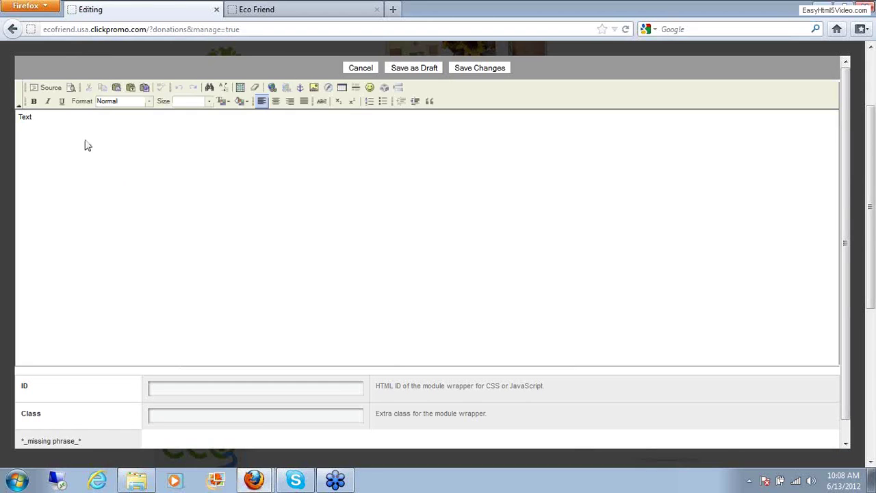
{"action": "left_click_drag", "start_coordinate": [35, 121], "coordinate": [1, 119]}
{"action": "type", "text": "Ple"}
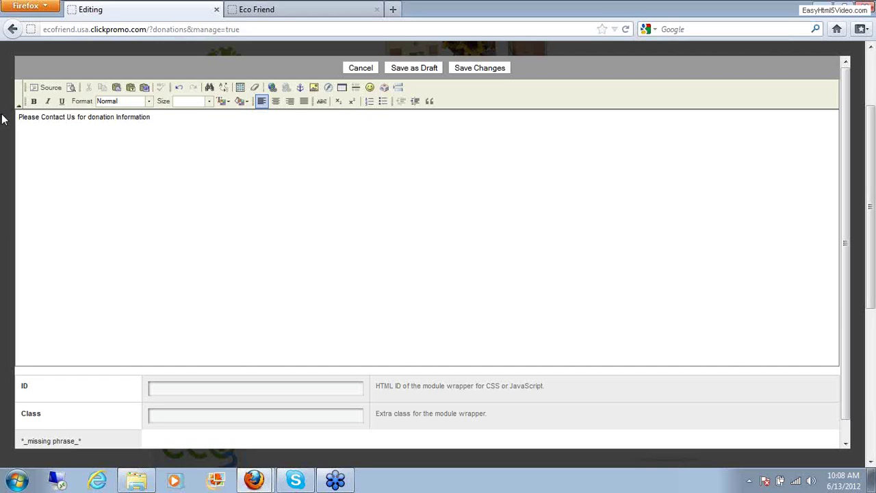
Center the donation text and publish the saved Donations page
{"action": "left_click", "coordinate": [278, 102]}
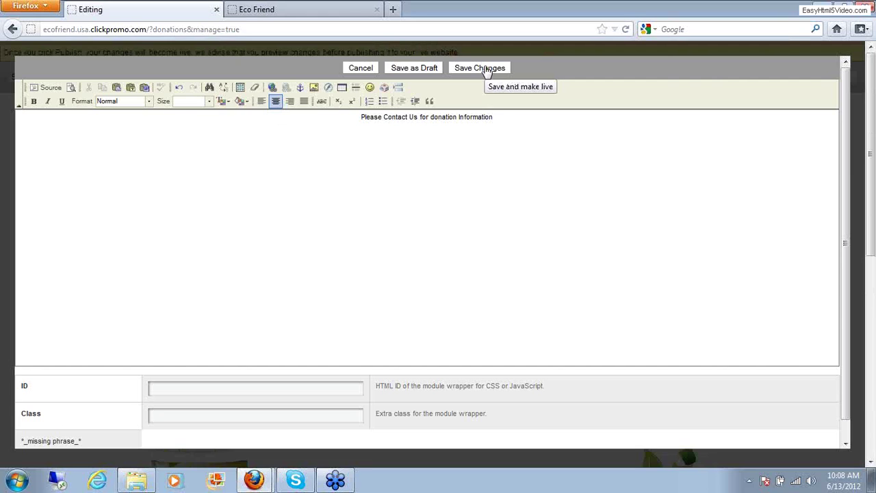
{"action": "left_click", "coordinate": [383, 89]}
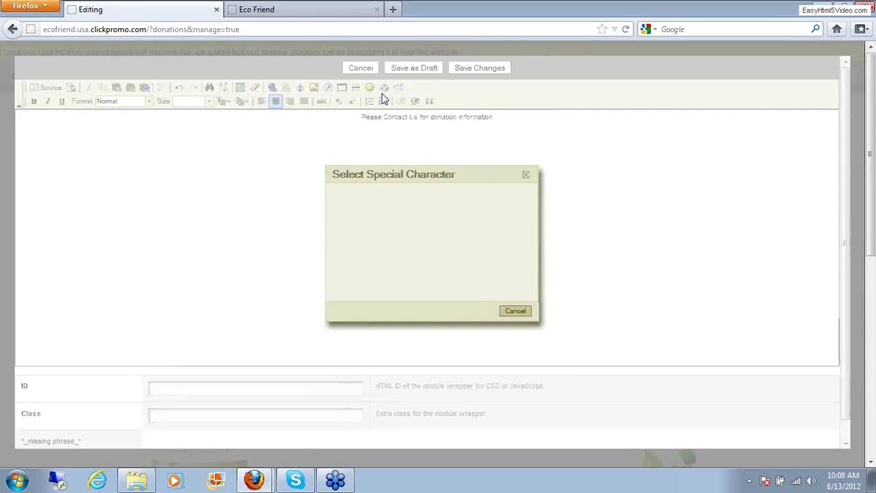
{"action": "left_click", "coordinate": [517, 317]}
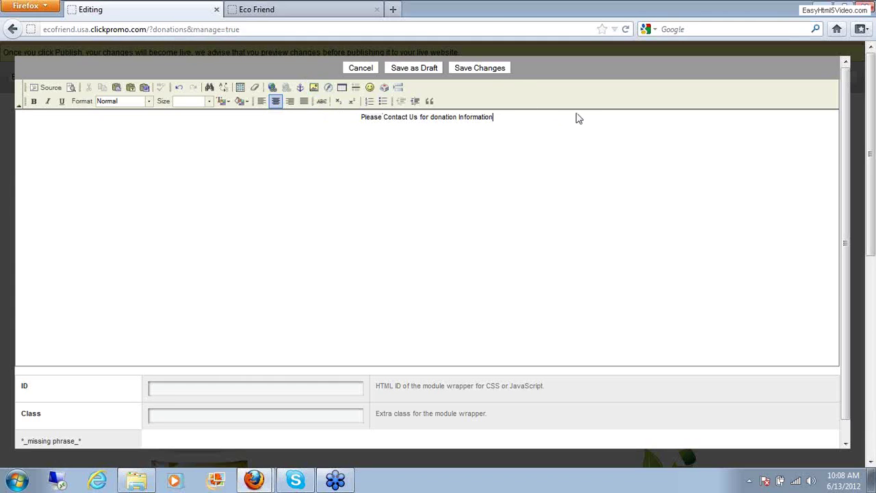
{"action": "left_click", "coordinate": [481, 68]}
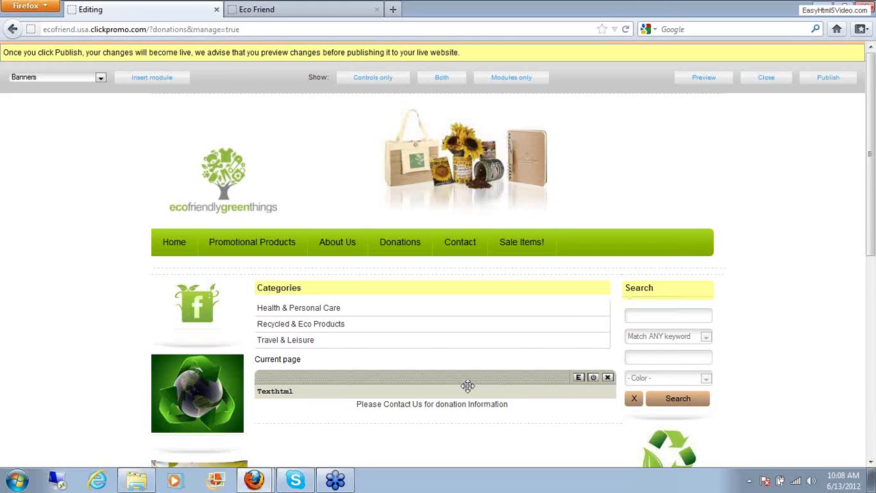
{"action": "left_click", "coordinate": [828, 78]}
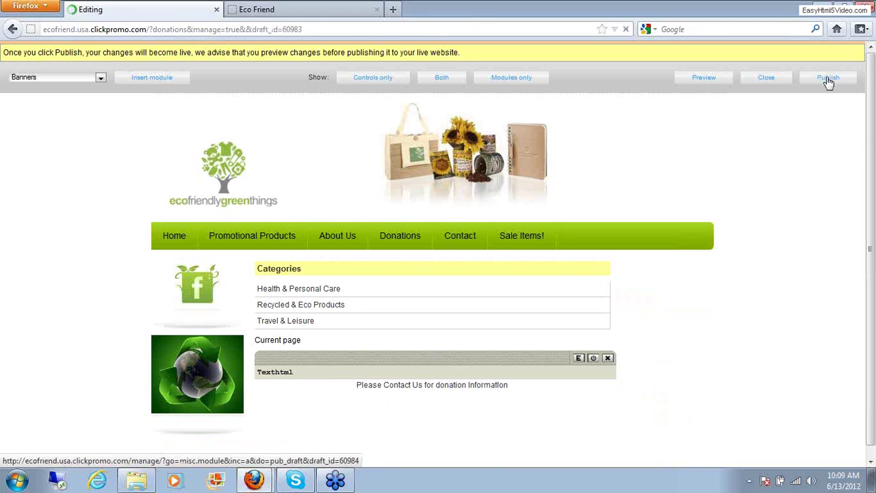
Reload the live site and view its Donations page to check the published text
{"action": "left_click", "coordinate": [298, 9]}
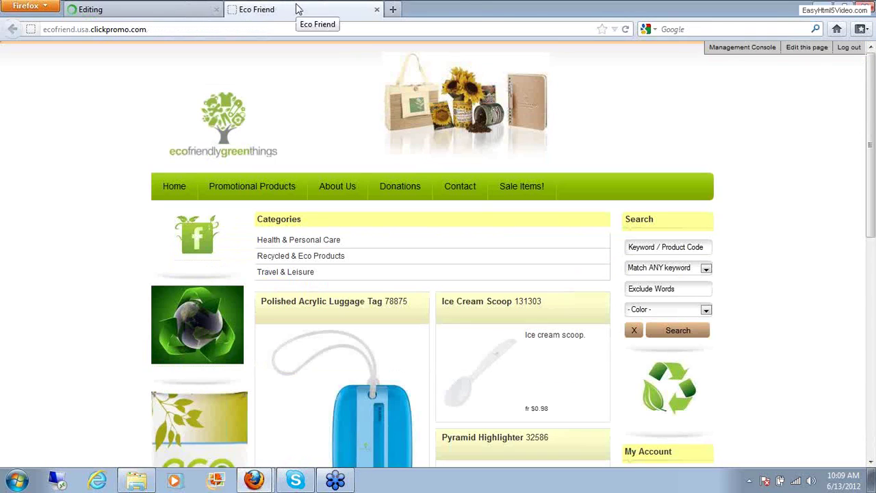
{"action": "left_click", "coordinate": [626, 30]}
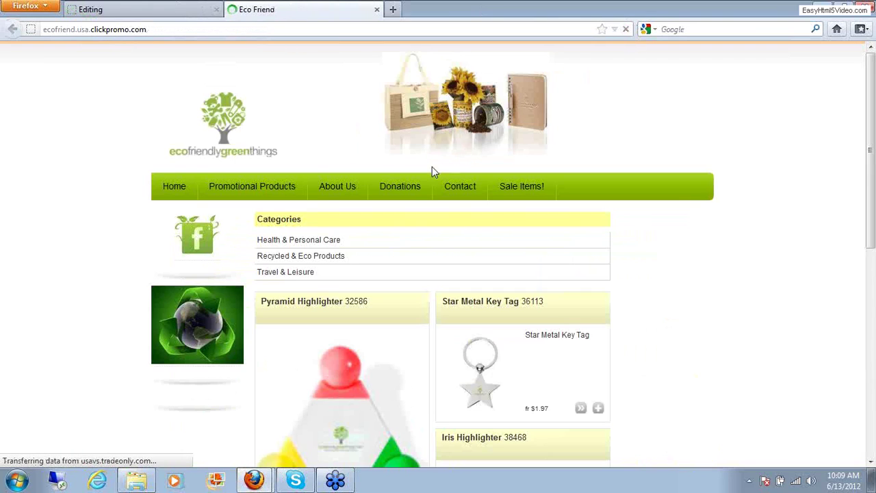
{"action": "left_click", "coordinate": [405, 189]}
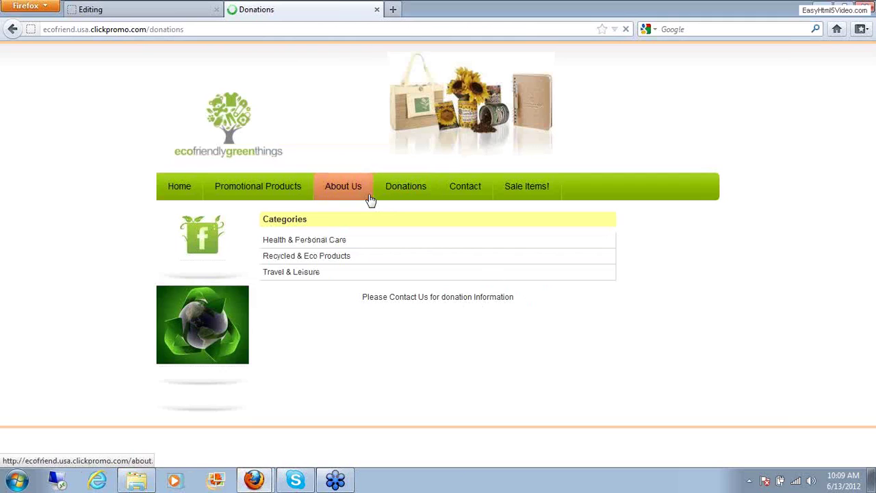
Return to the layout editor, toggle the visibility of the donation text module and publish the Donations page
{"action": "left_click", "coordinate": [127, 9]}
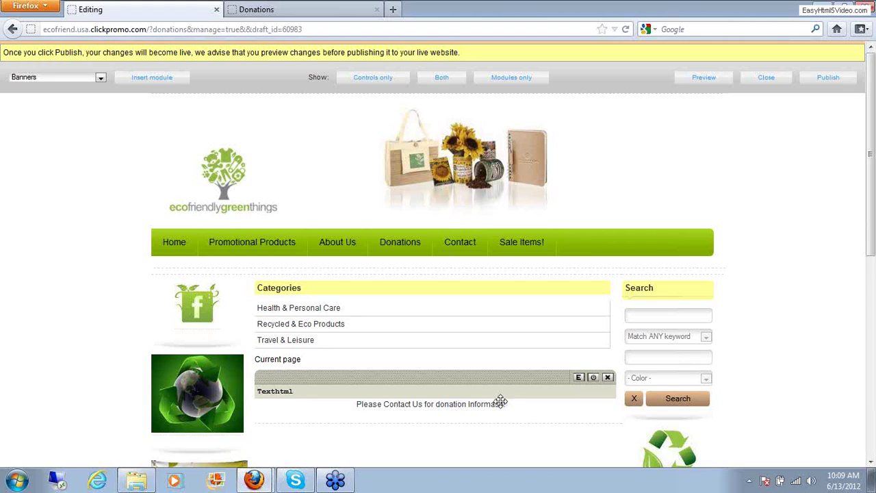
{"action": "left_click", "coordinate": [593, 378]}
{"action": "left_click", "coordinate": [828, 78]}
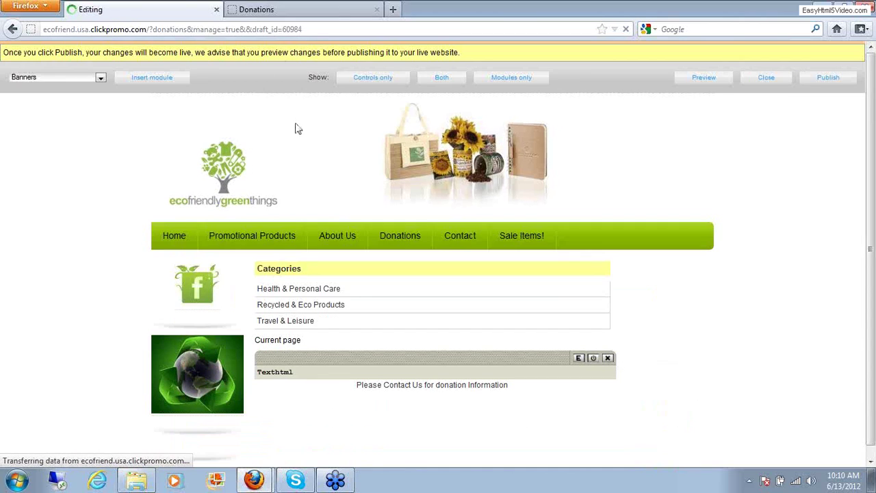
Look over the live Donations page down to its footer and return to the layout editor
{"action": "left_click", "coordinate": [276, 12]}
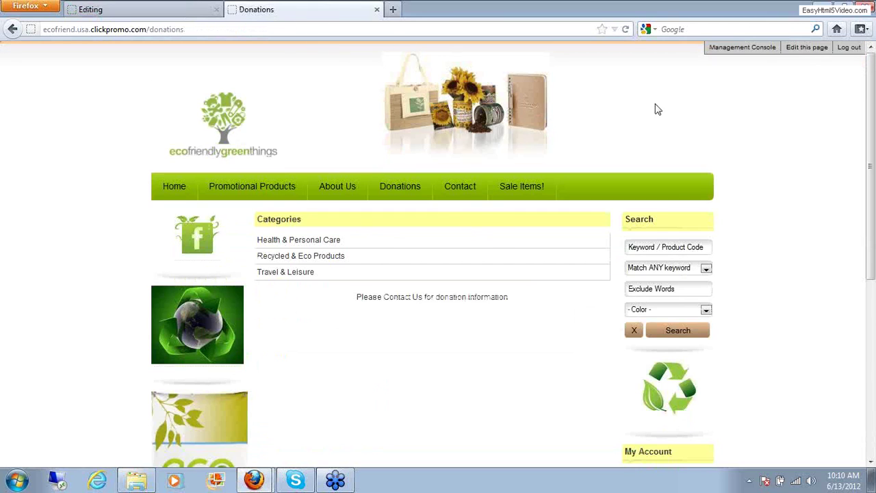
{"action": "scroll", "coordinate": [657, 109], "scroll_direction": "down", "scroll_amount": 5}
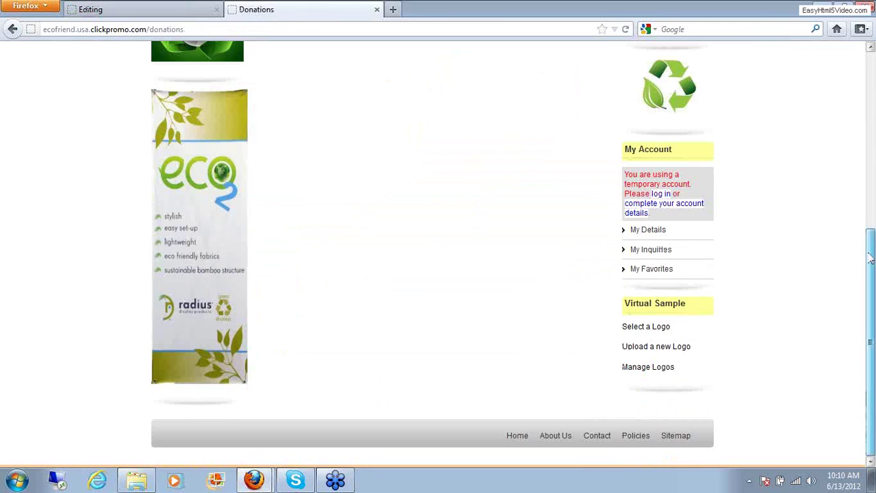
{"action": "left_click_drag", "start_coordinate": [870, 257], "coordinate": [869, 75]}
{"action": "left_click", "coordinate": [90, 9]}
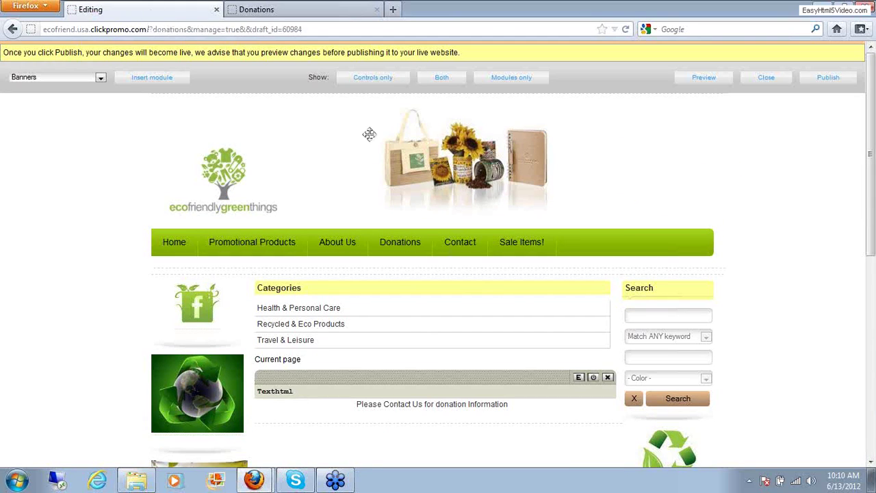
Close the layout editor, review the Donations page's meta keywords and save the page attributes
{"action": "left_click", "coordinate": [769, 79]}
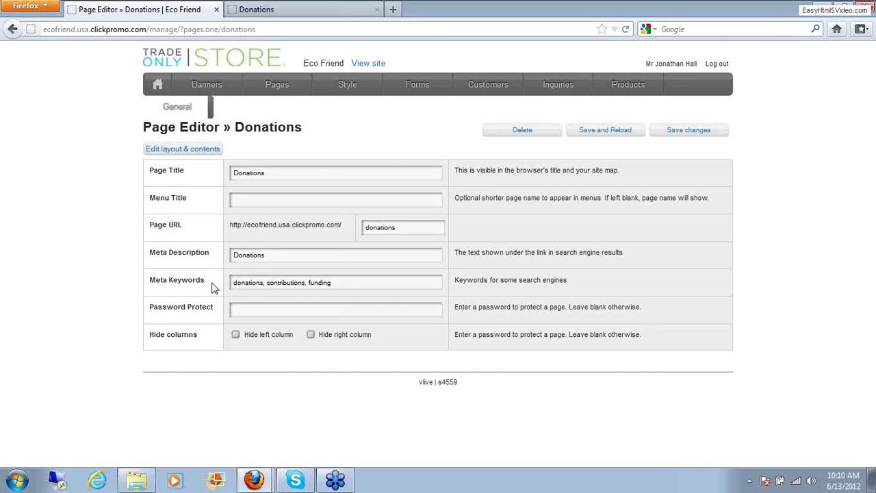
{"action": "left_click", "coordinate": [332, 282]}
{"action": "left_click", "coordinate": [282, 284]}
{"action": "left_click", "coordinate": [695, 132]}
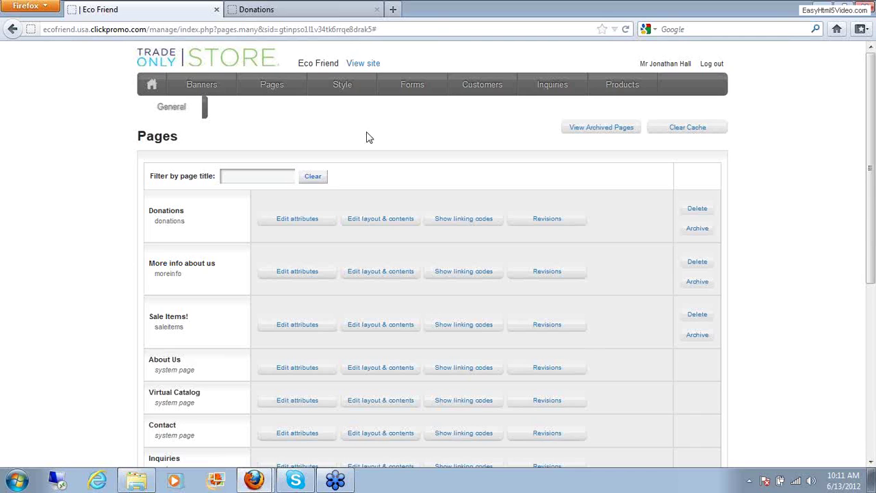
Show the list of site pages and open the Home page's layout and contents for editing
{"action": "mouse_move", "coordinate": [255, 89]}
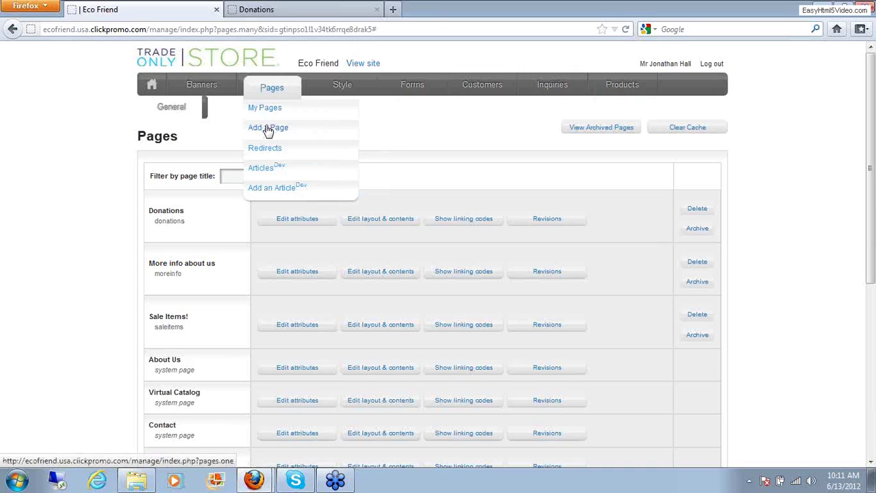
{"action": "left_click", "coordinate": [265, 113]}
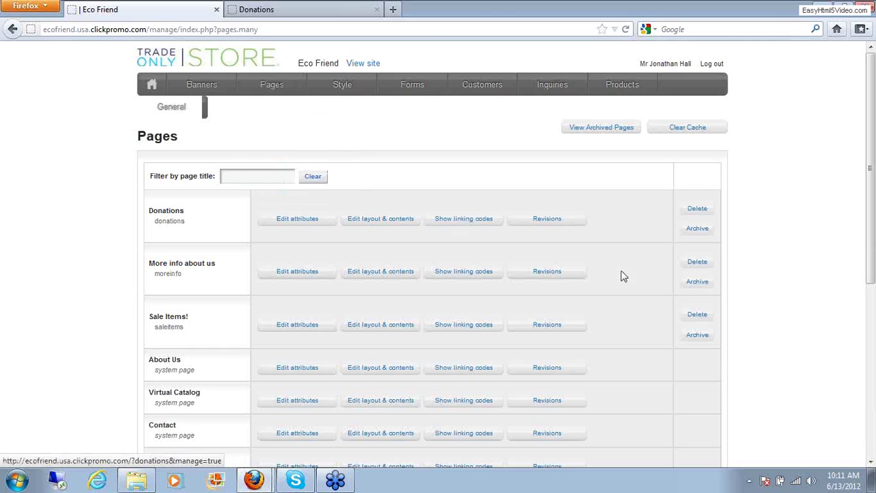
{"action": "scroll", "coordinate": [871, 242], "scroll_direction": "down", "scroll_amount": 1}
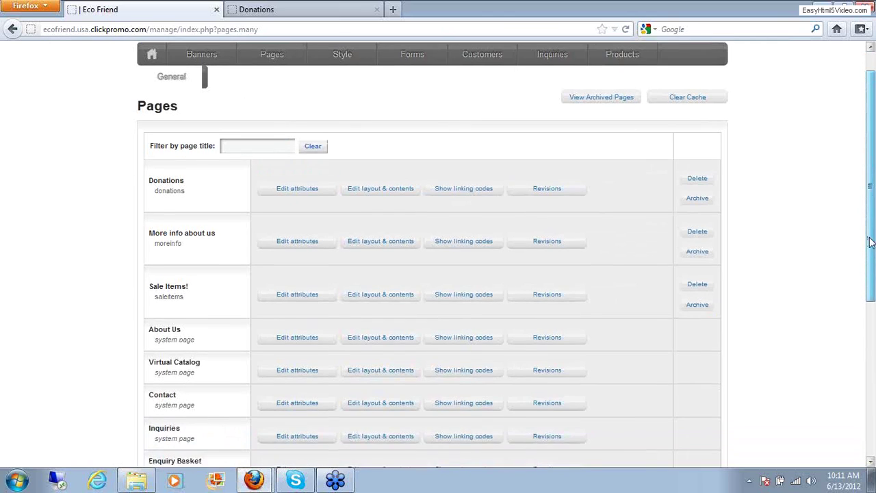
{"action": "left_click_drag", "start_coordinate": [870, 243], "coordinate": [870, 303]}
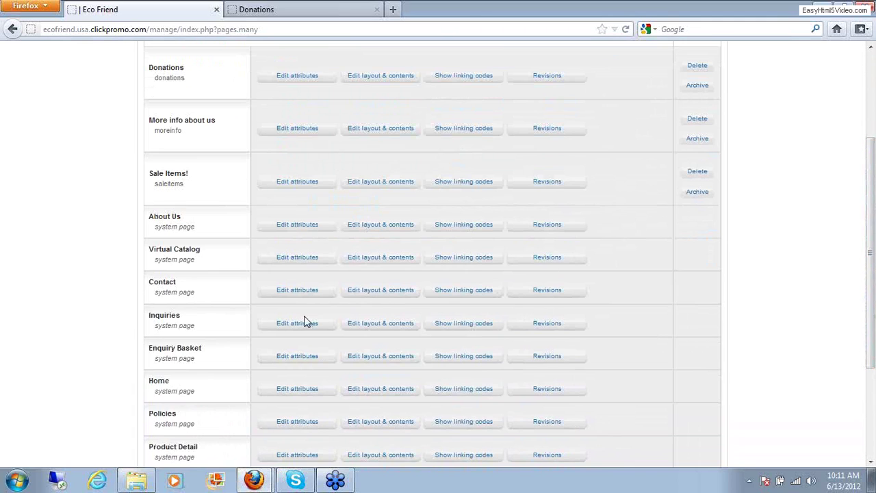
{"action": "left_click", "coordinate": [385, 390]}
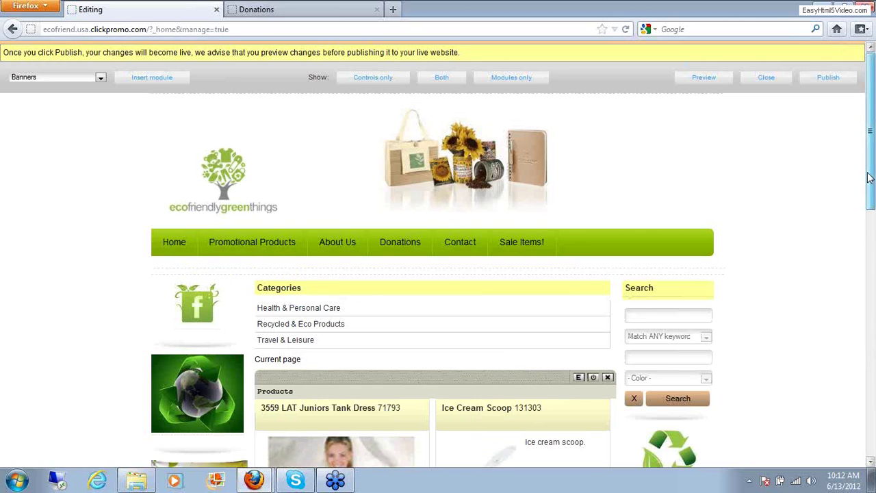
Move the "Welcome to Eco Friend" text module above the Products module on the Home page and publish the layout
{"action": "scroll", "coordinate": [862, 322], "scroll_direction": "down", "scroll_amount": 9}
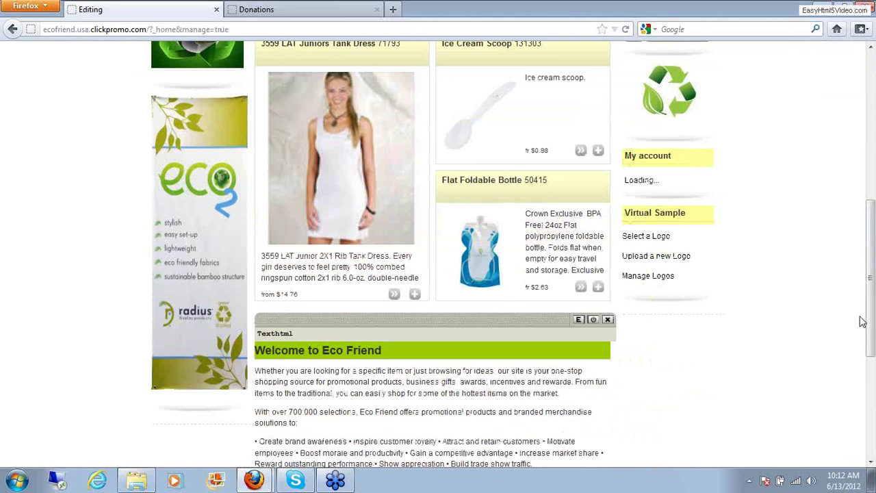
{"action": "scroll", "coordinate": [863, 328], "scroll_direction": "down", "scroll_amount": 5}
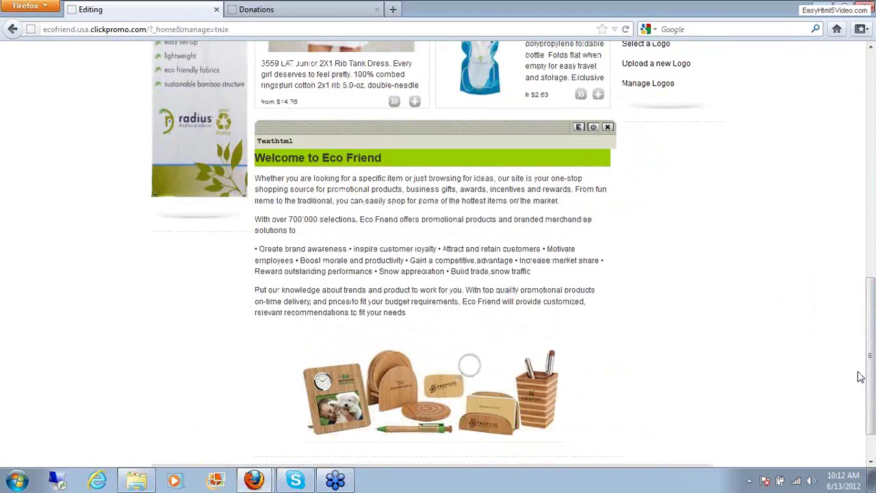
{"action": "mouse_move", "coordinate": [871, 315]}
{"action": "left_mouse_down"}
{"action": "mouse_move", "coordinate": [873, 185]}
{"action": "mouse_move", "coordinate": [866, 316]}
{"action": "left_mouse_up"}
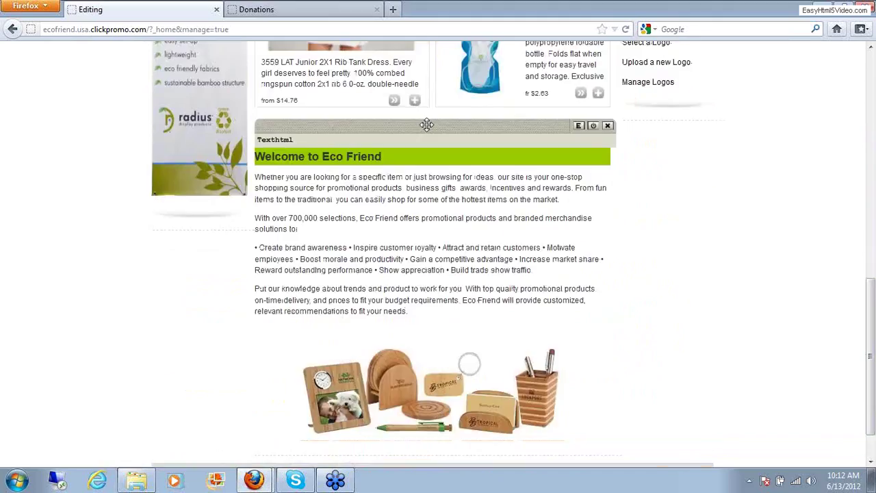
{"action": "left_click_drag", "start_coordinate": [426, 124], "coordinate": [424, 149]}
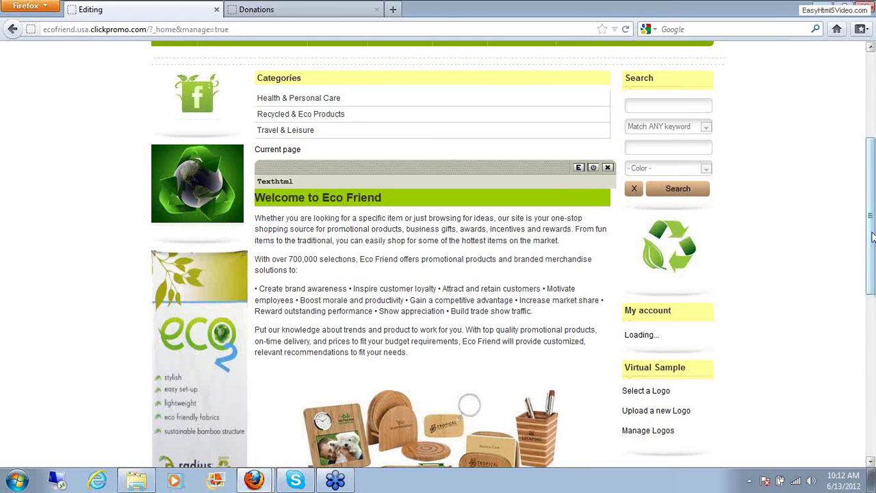
{"action": "scroll", "coordinate": [870, 234], "scroll_direction": "up", "scroll_amount": 5}
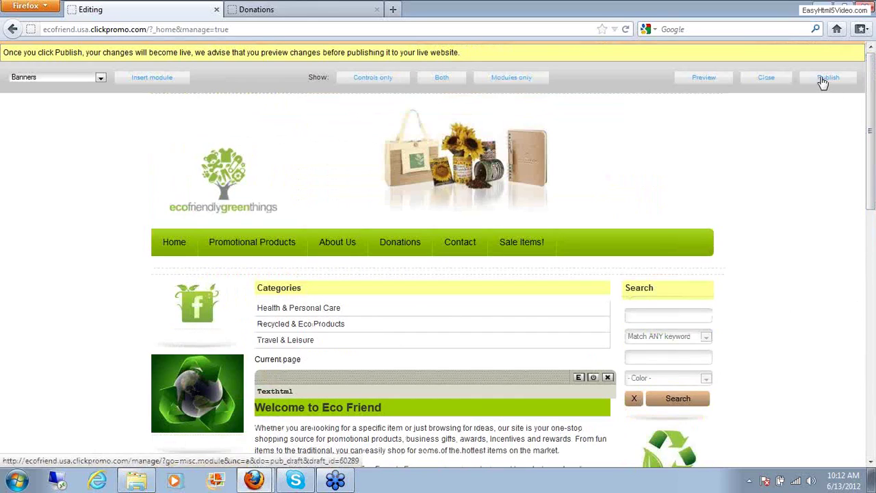
{"action": "left_click", "coordinate": [824, 81]}
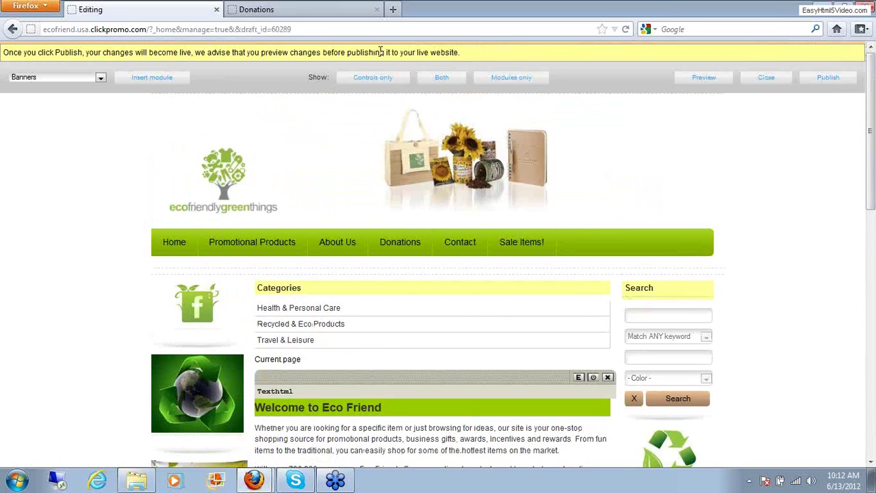
View the live Home page to check the order of its welcome text and products
{"action": "left_click", "coordinate": [301, 10]}
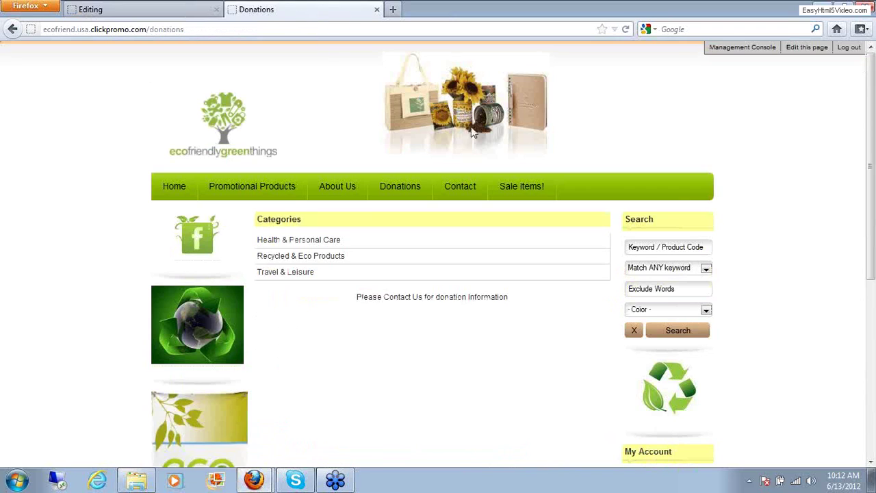
{"action": "left_click", "coordinate": [171, 191]}
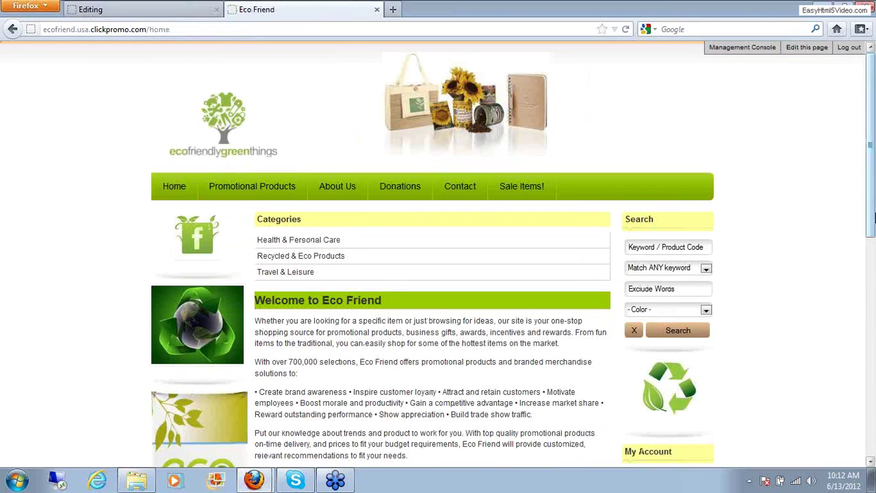
{"action": "left_click_drag", "start_coordinate": [870, 184], "coordinate": [871, 293]}
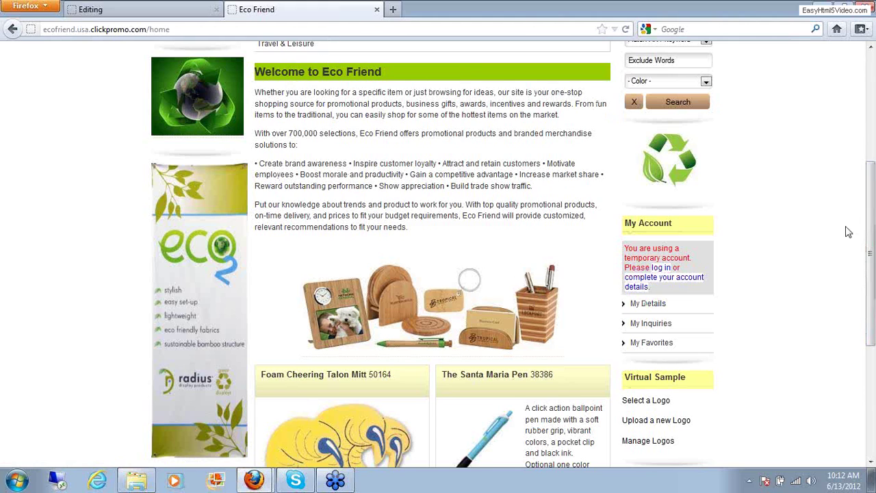
{"action": "left_click_drag", "start_coordinate": [870, 234], "coordinate": [856, 101]}
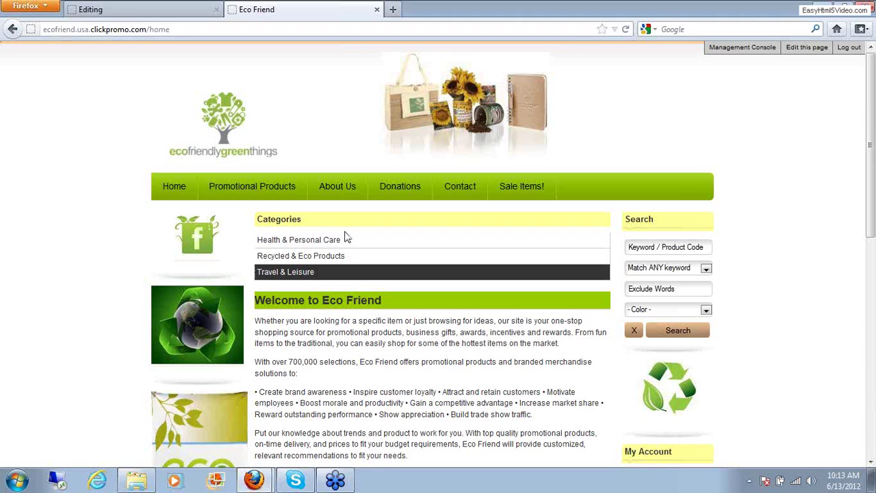
Disable the "Welcome to Eco Friend" text module in the Home page layout and publish the change
{"action": "left_click", "coordinate": [127, 8]}
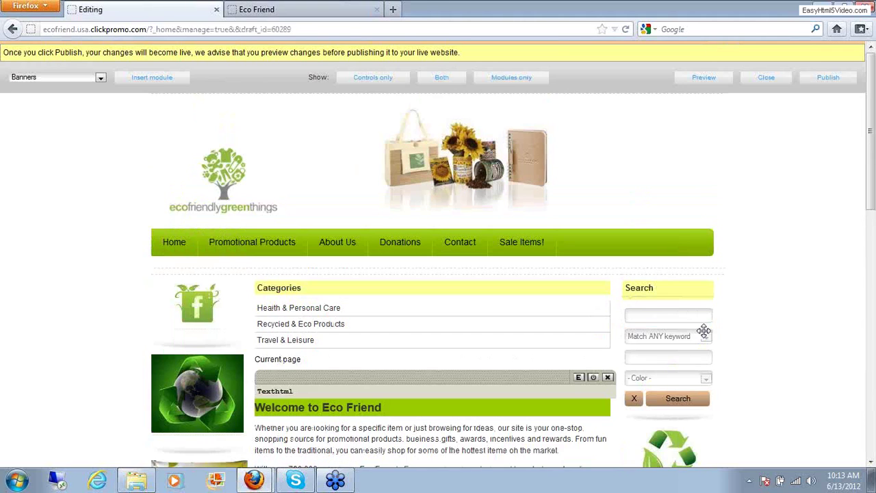
{"action": "left_click_drag", "start_coordinate": [873, 188], "coordinate": [868, 256]}
{"action": "scroll", "coordinate": [766, 243], "scroll_direction": "down", "scroll_amount": 1}
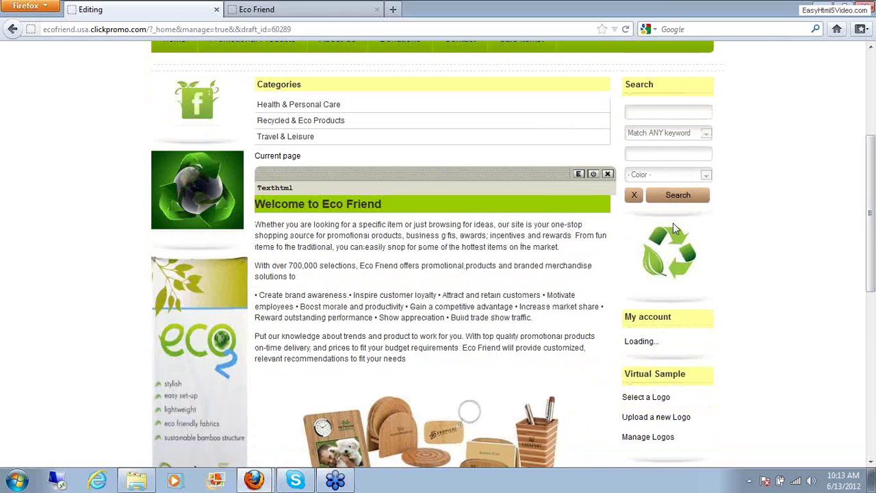
{"action": "left_click", "coordinate": [593, 174]}
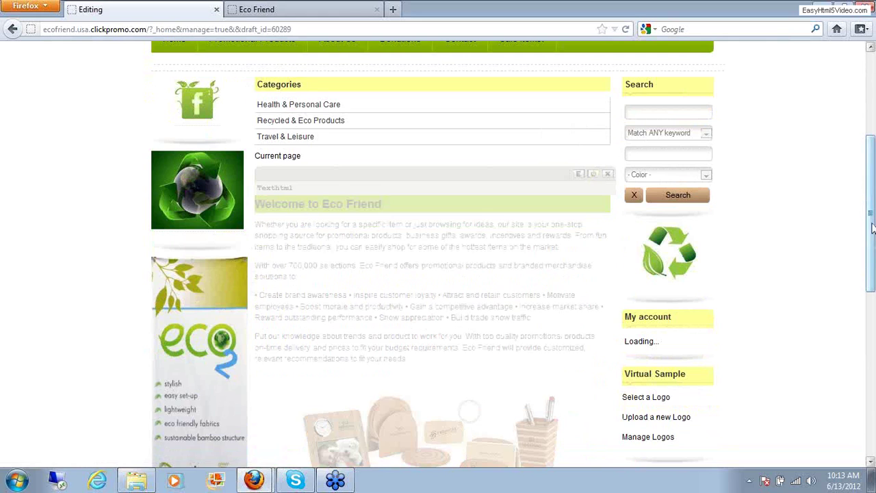
{"action": "left_click_drag", "start_coordinate": [873, 228], "coordinate": [871, 145]}
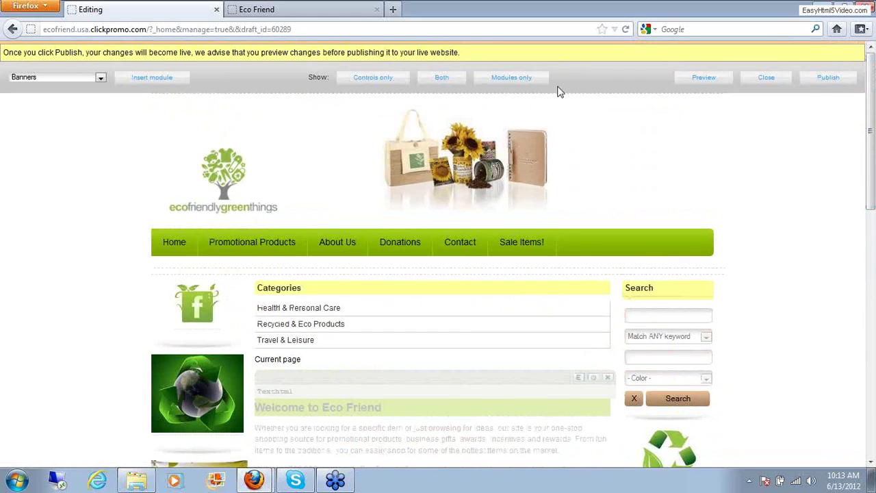
{"action": "left_click", "coordinate": [834, 79]}
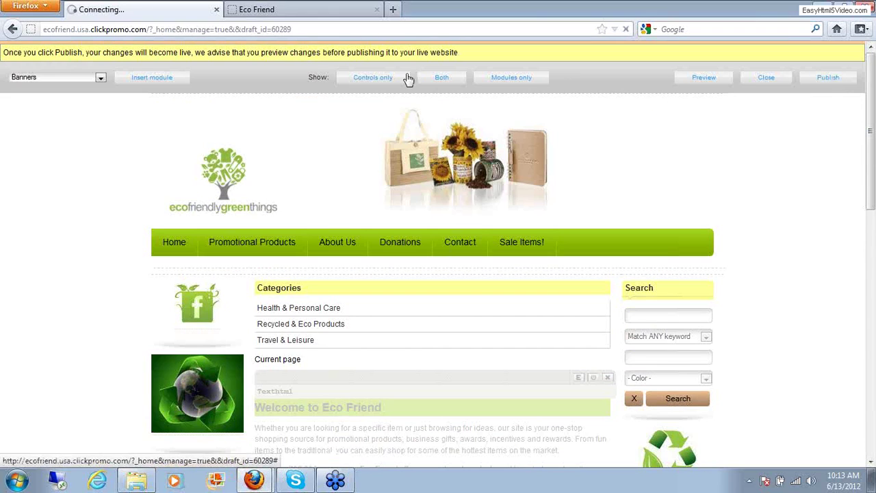
Reload the live Home page and check whether the welcome text is shown
{"action": "left_click", "coordinate": [287, 10]}
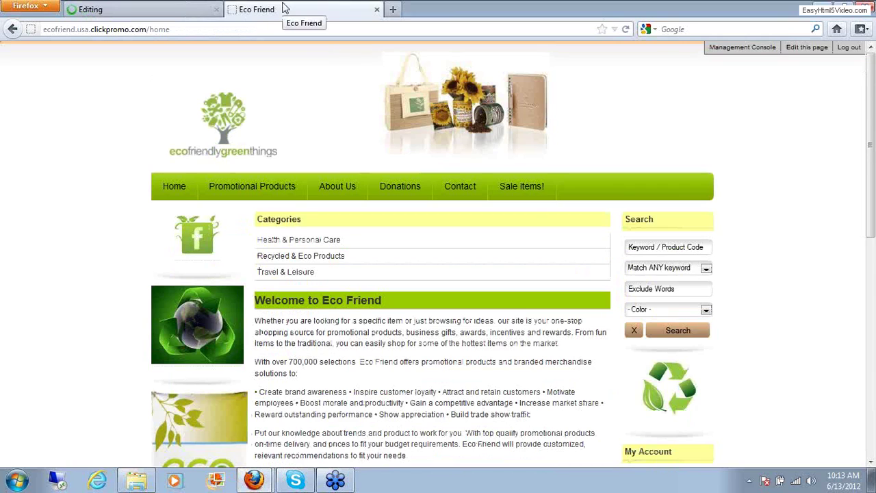
{"action": "left_click", "coordinate": [625, 28]}
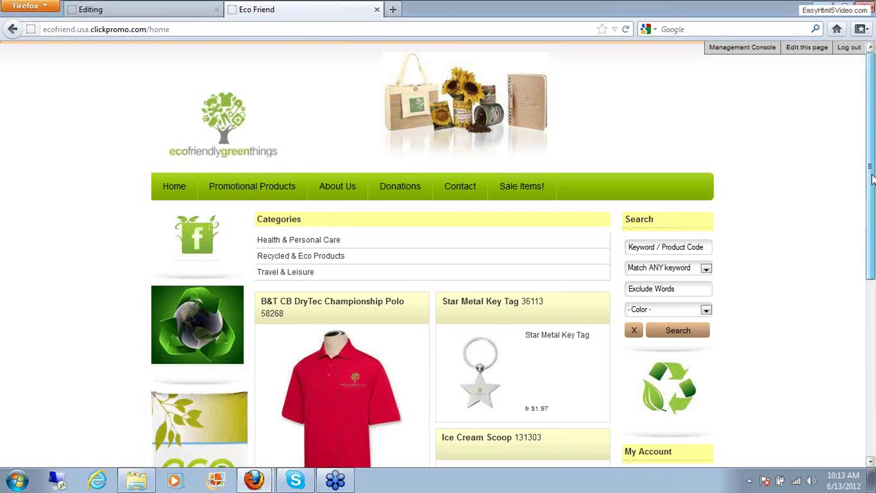
{"action": "left_click_drag", "start_coordinate": [872, 179], "coordinate": [868, 82]}
Re-enable the "Welcome to Eco Friend" text module in the Home page layout and publish the change
{"action": "left_click", "coordinate": [130, 7]}
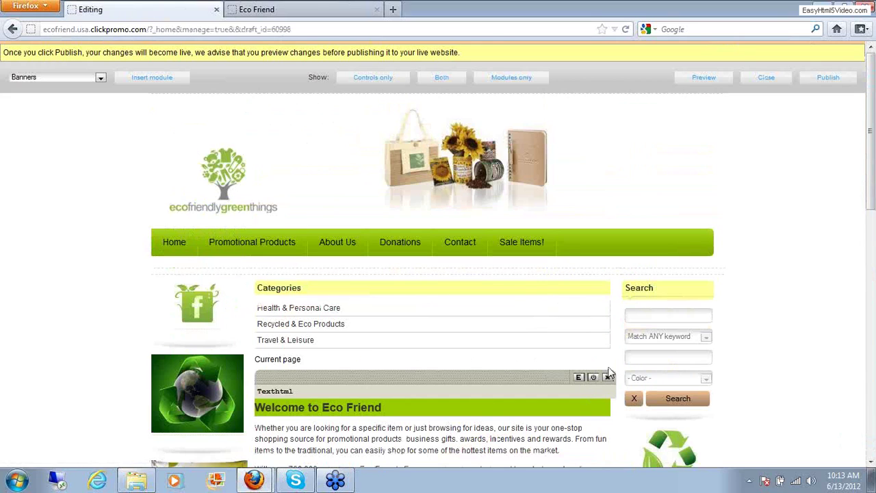
{"action": "left_click_drag", "start_coordinate": [871, 176], "coordinate": [872, 250]}
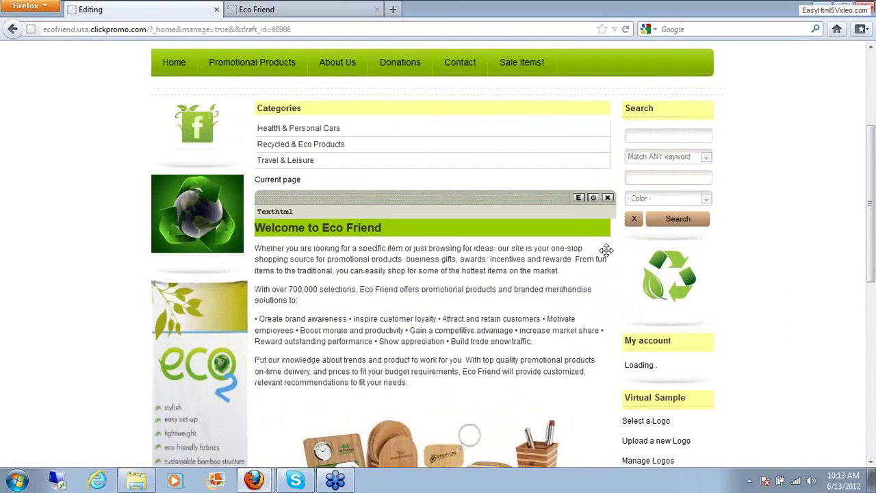
{"action": "left_click", "coordinate": [593, 200]}
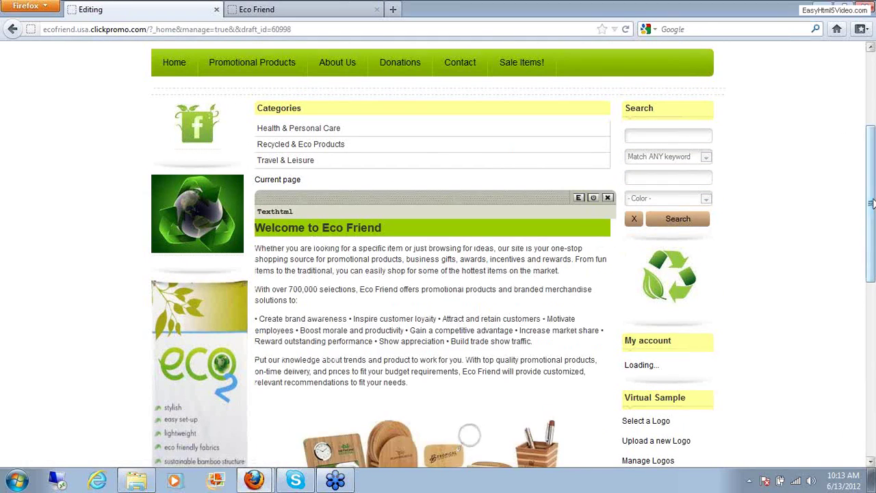
{"action": "left_click_drag", "start_coordinate": [871, 204], "coordinate": [818, 28]}
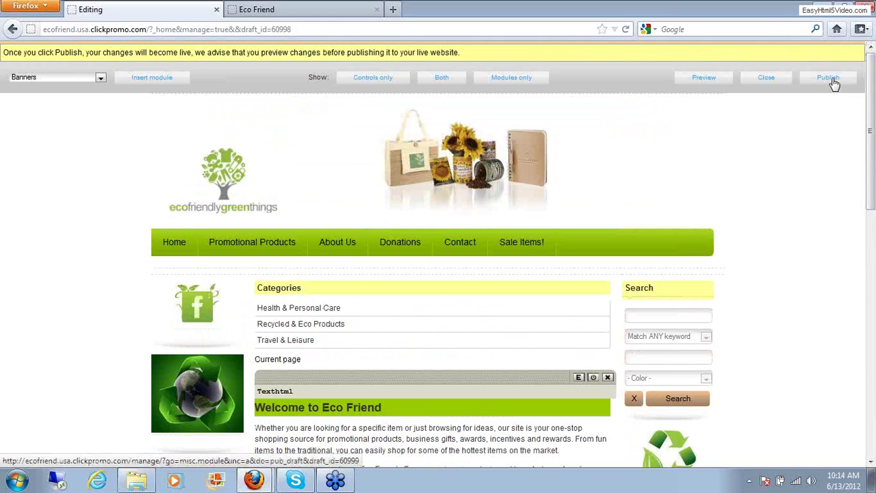
Refresh the live Home page and look through it to check for the welcome text
{"action": "left_click", "coordinate": [327, 6]}
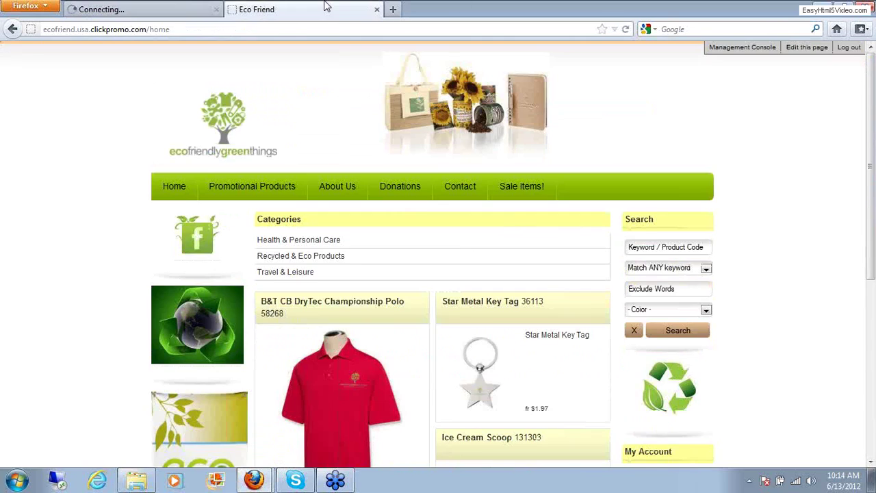
{"action": "left_click", "coordinate": [466, 271]}
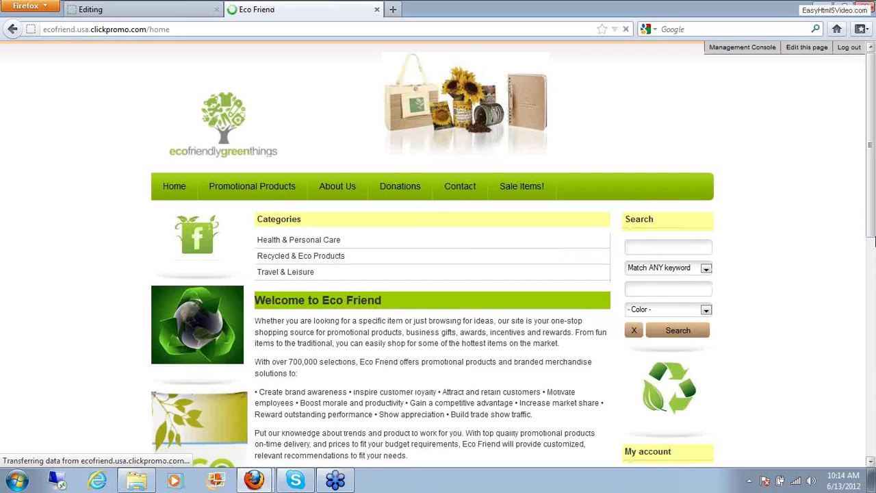
{"action": "scroll", "coordinate": [849, 339], "scroll_direction": "down", "scroll_amount": 8}
{"action": "scroll", "coordinate": [854, 349], "scroll_direction": "up", "scroll_amount": 8}
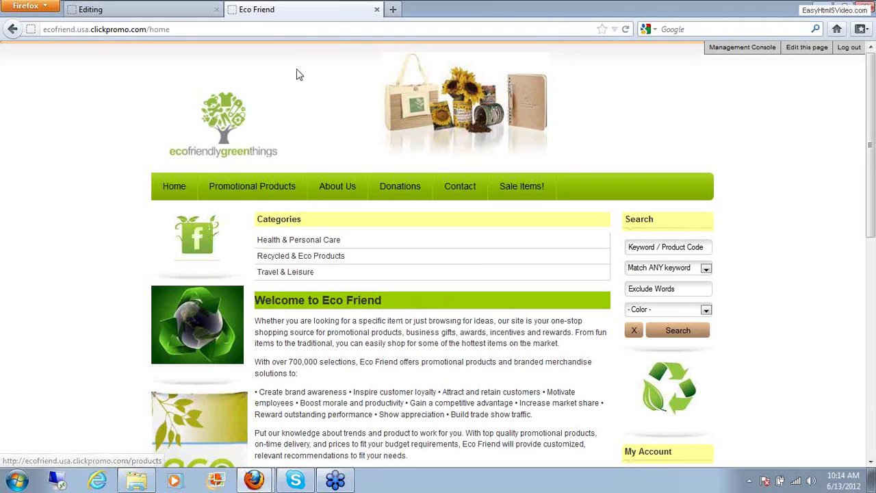
Close the Home page layout editor and open the site's Overall Layout for editing
{"action": "left_click", "coordinate": [130, 11]}
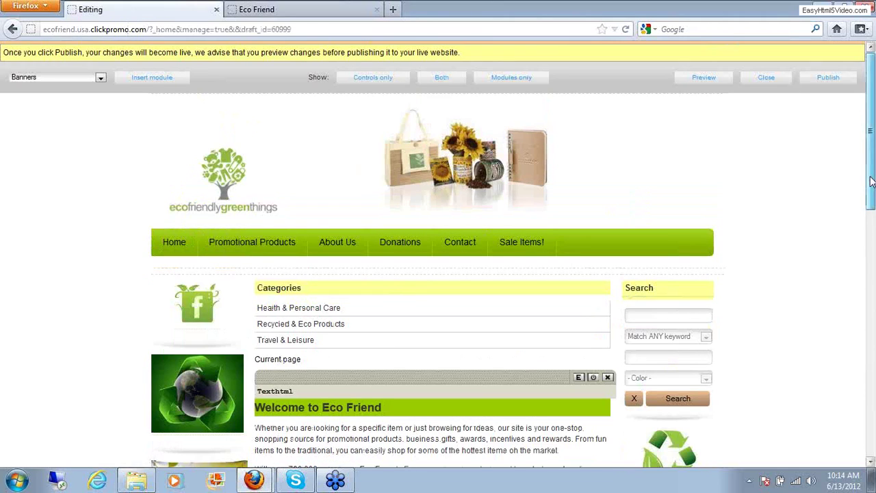
{"action": "left_click_drag", "start_coordinate": [871, 181], "coordinate": [872, 122]}
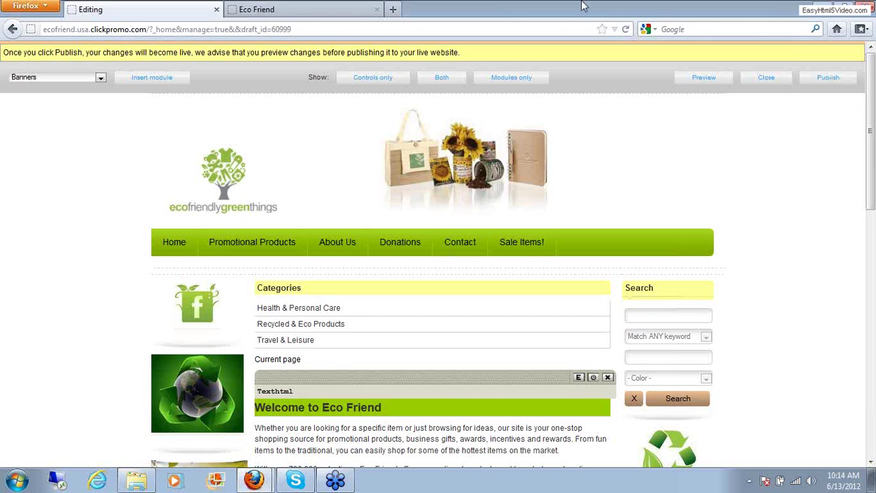
{"action": "left_click", "coordinate": [770, 78]}
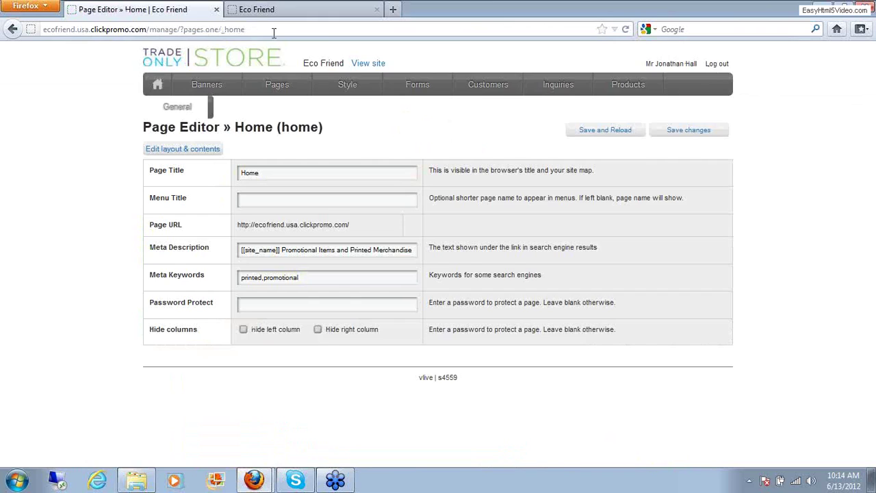
{"action": "mouse_move", "coordinate": [347, 85]}
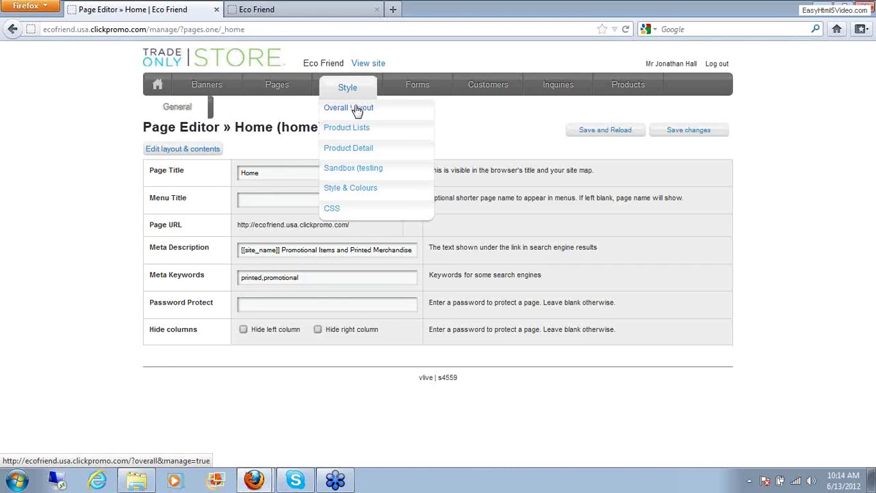
{"action": "left_click", "coordinate": [357, 112]}
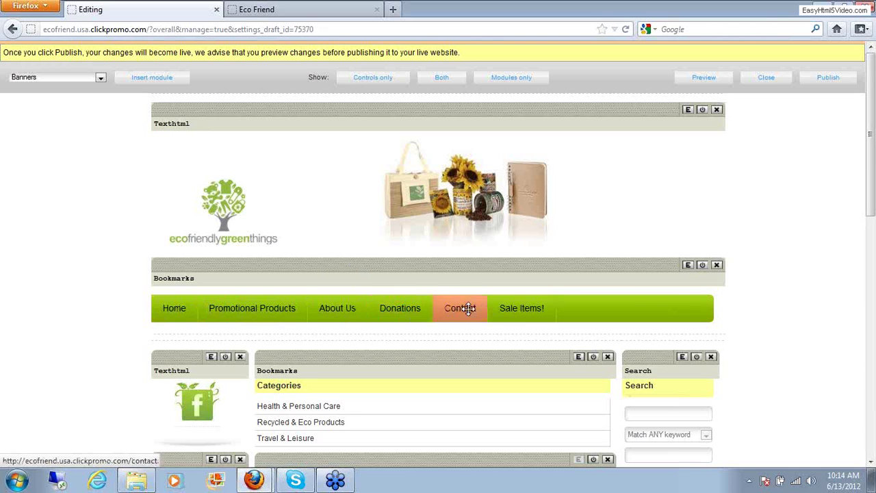
Edit the navigation bar's Bookmarks module, choosing Page as the new item type and N/A for Sub menus, and save the changes
{"action": "left_click", "coordinate": [689, 266]}
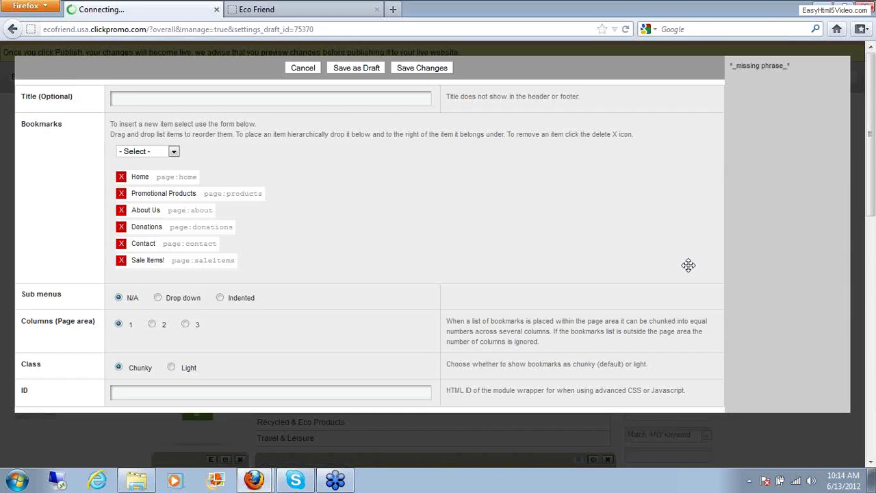
{"action": "left_click", "coordinate": [173, 153]}
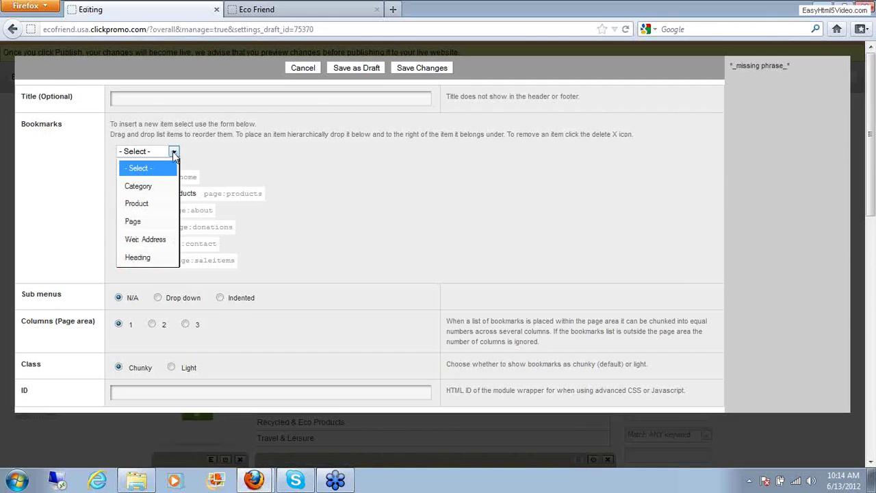
{"action": "left_click", "coordinate": [140, 221]}
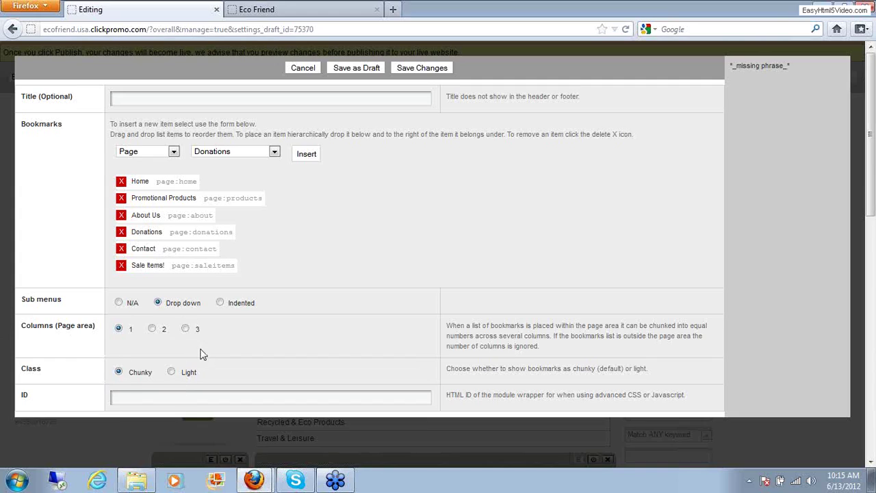
{"action": "left_click", "coordinate": [119, 304]}
{"action": "left_click", "coordinate": [422, 69]}
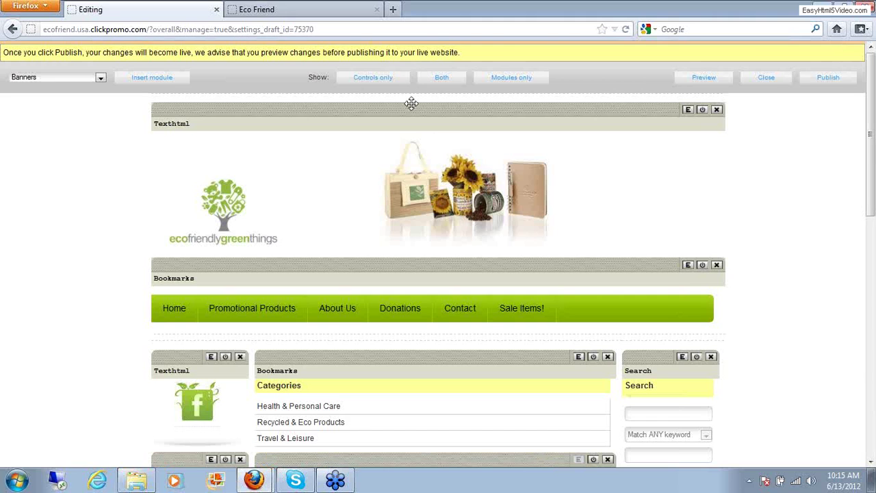
{"action": "left_click_drag", "start_coordinate": [869, 204], "coordinate": [866, 361]}
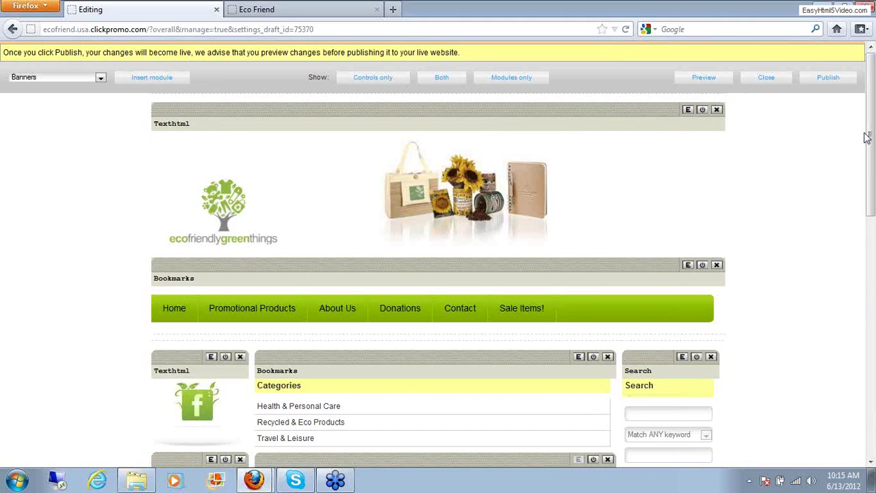